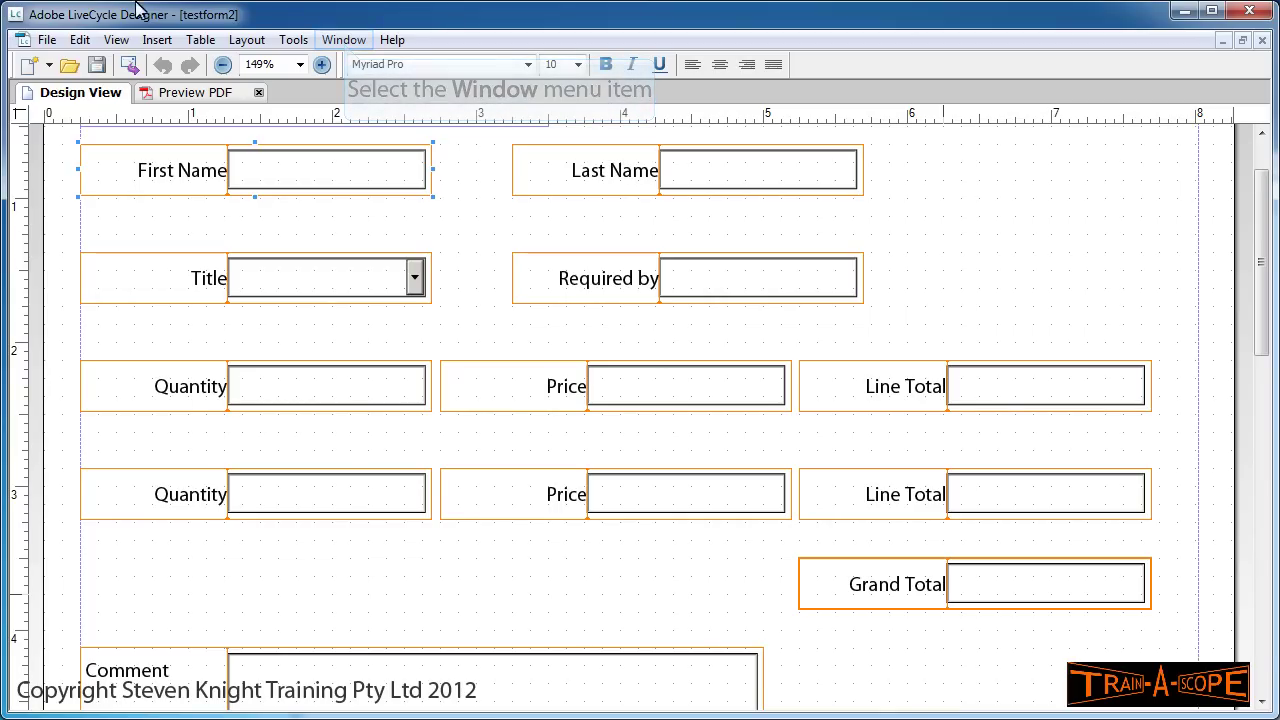
Show the Hierarchy and Object panels from the Window menu and make the Hierarchy panel taller.
{"action": "left_click", "coordinate": [343, 40]}
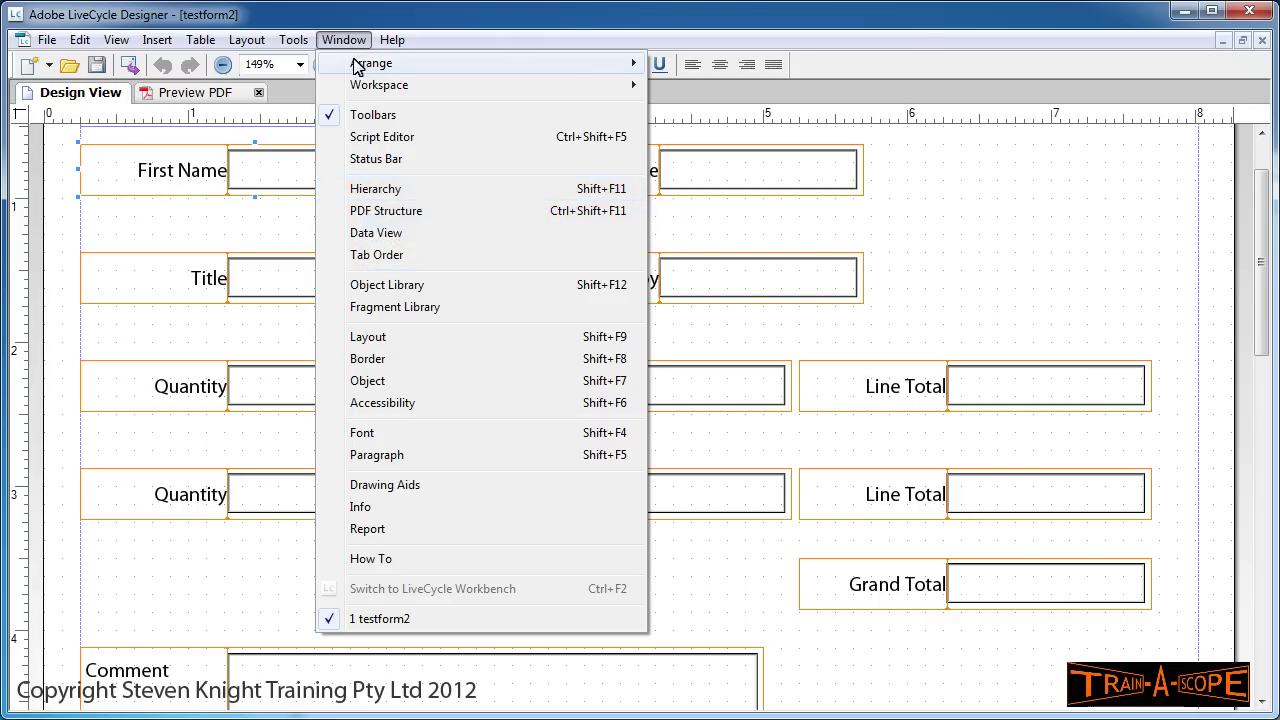
{"action": "left_click", "coordinate": [360, 189]}
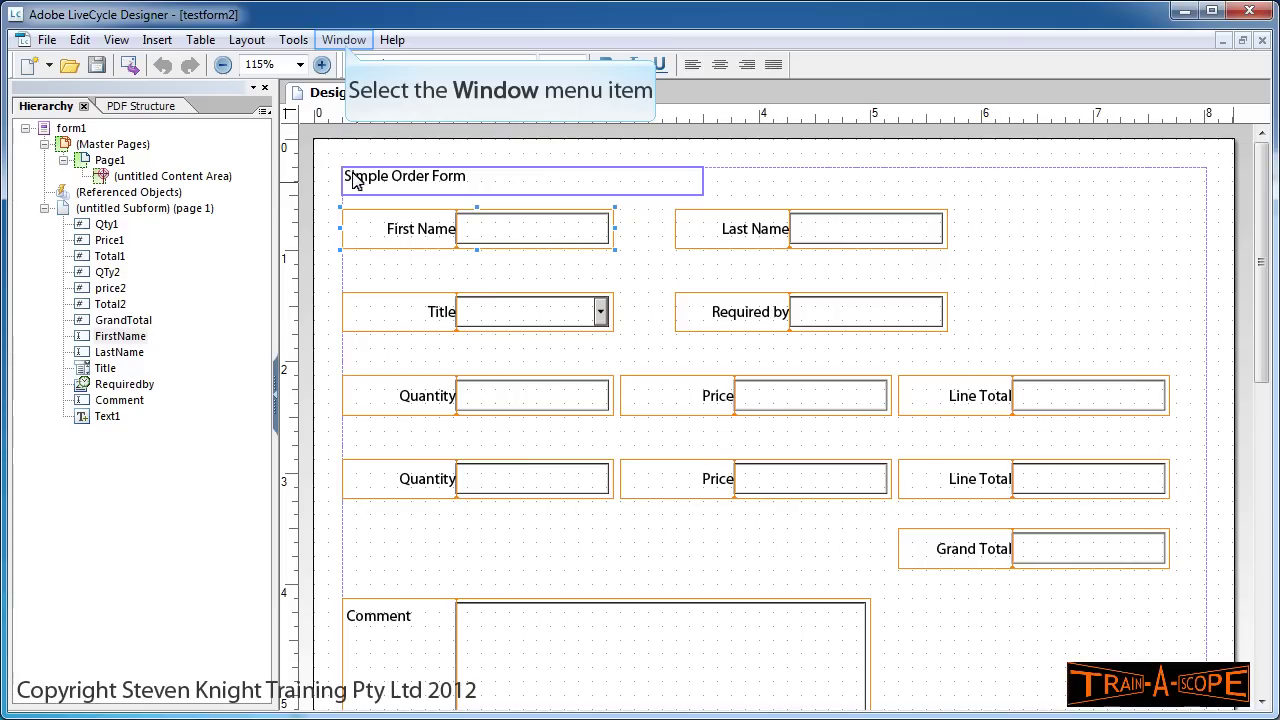
{"action": "left_click", "coordinate": [346, 46]}
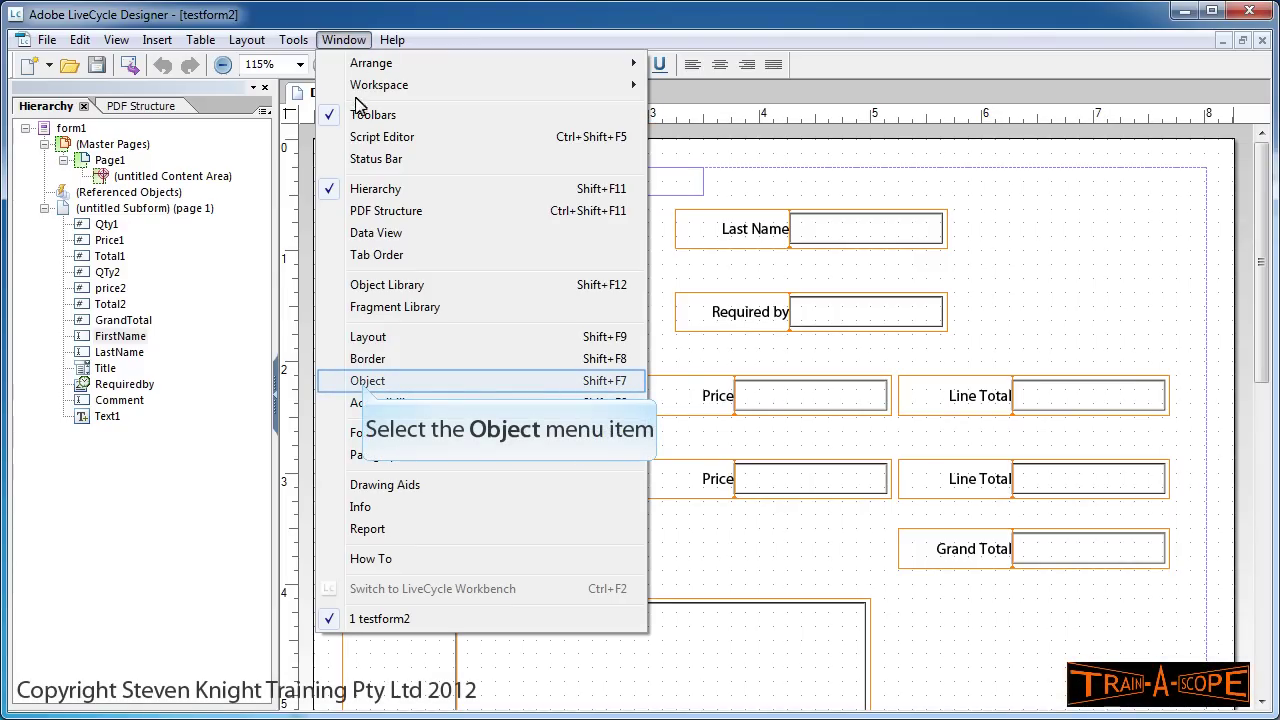
{"action": "left_click", "coordinate": [364, 388]}
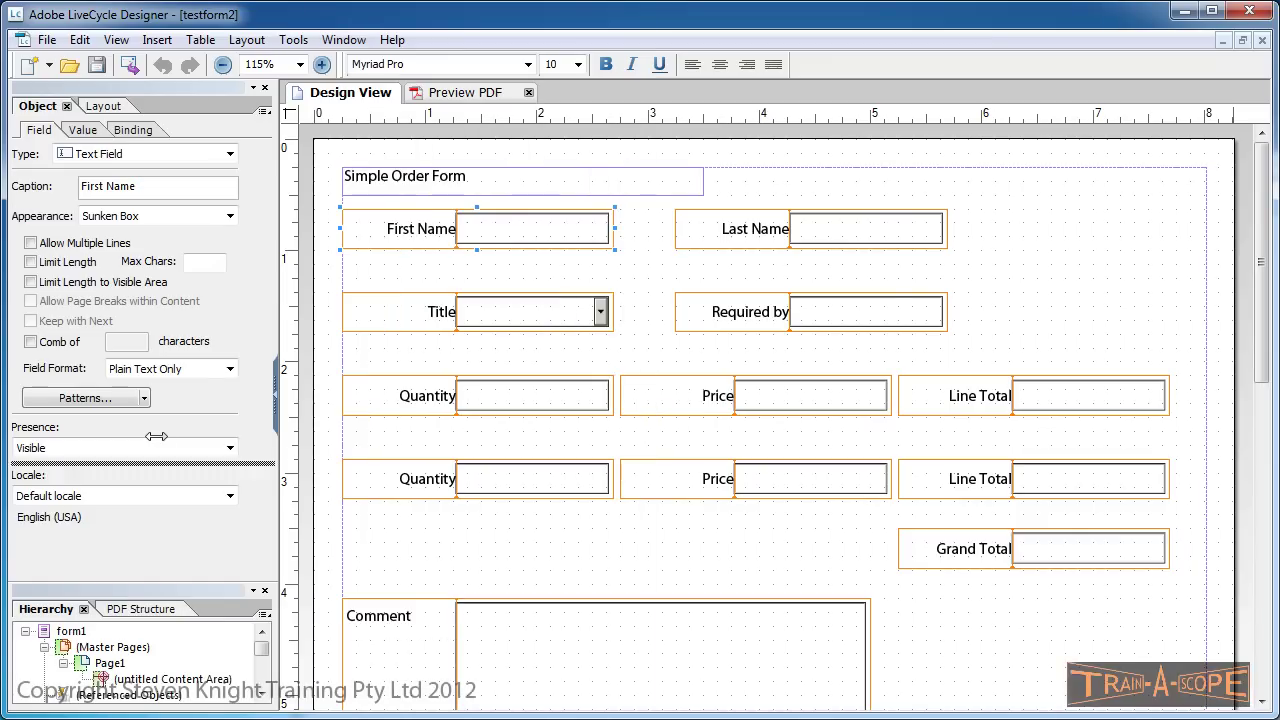
{"action": "left_click_drag", "start_coordinate": [155, 690], "coordinate": [157, 372]}
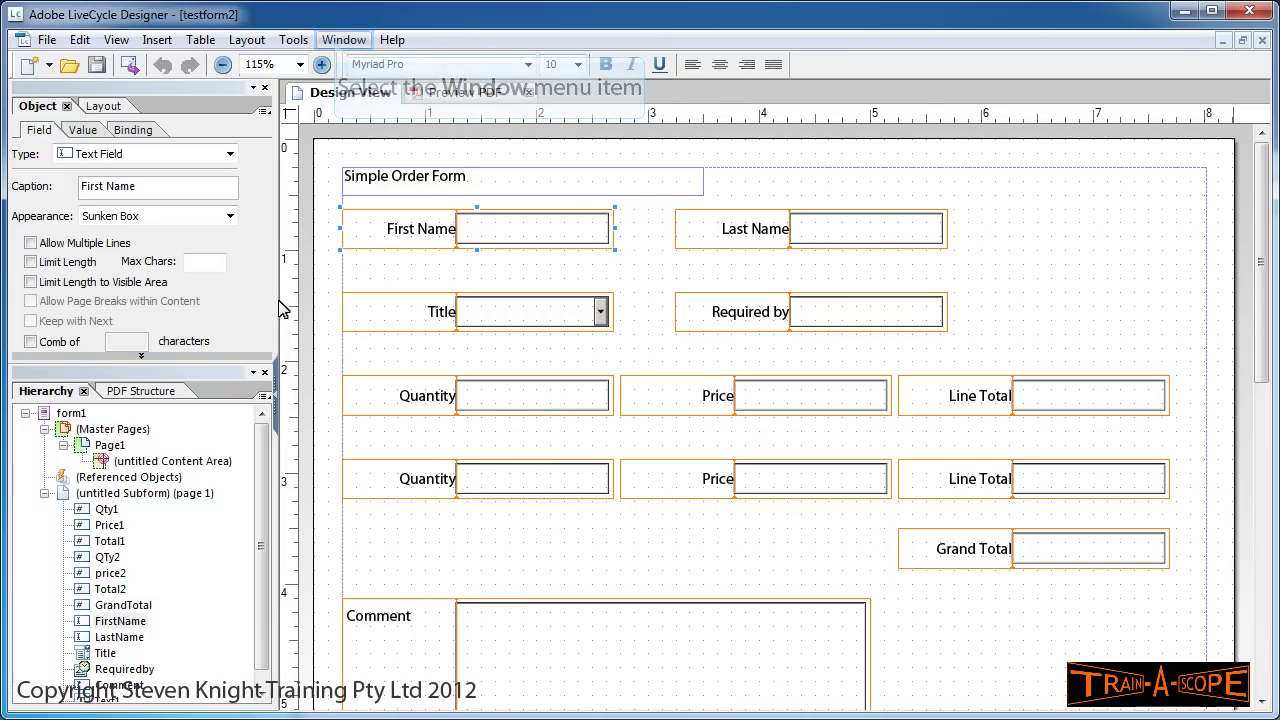
Show the Script Editor from the Window menu and scroll the Design View down.
{"action": "left_click", "coordinate": [340, 40]}
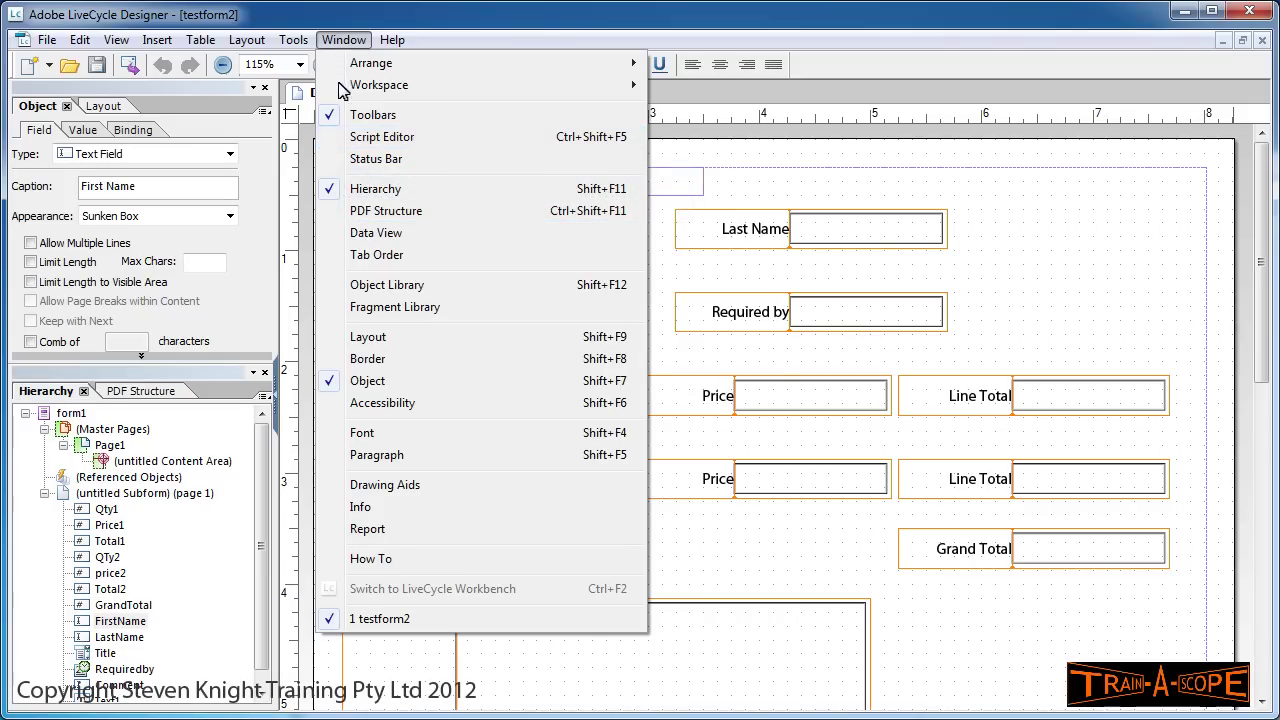
{"action": "left_click", "coordinate": [340, 140]}
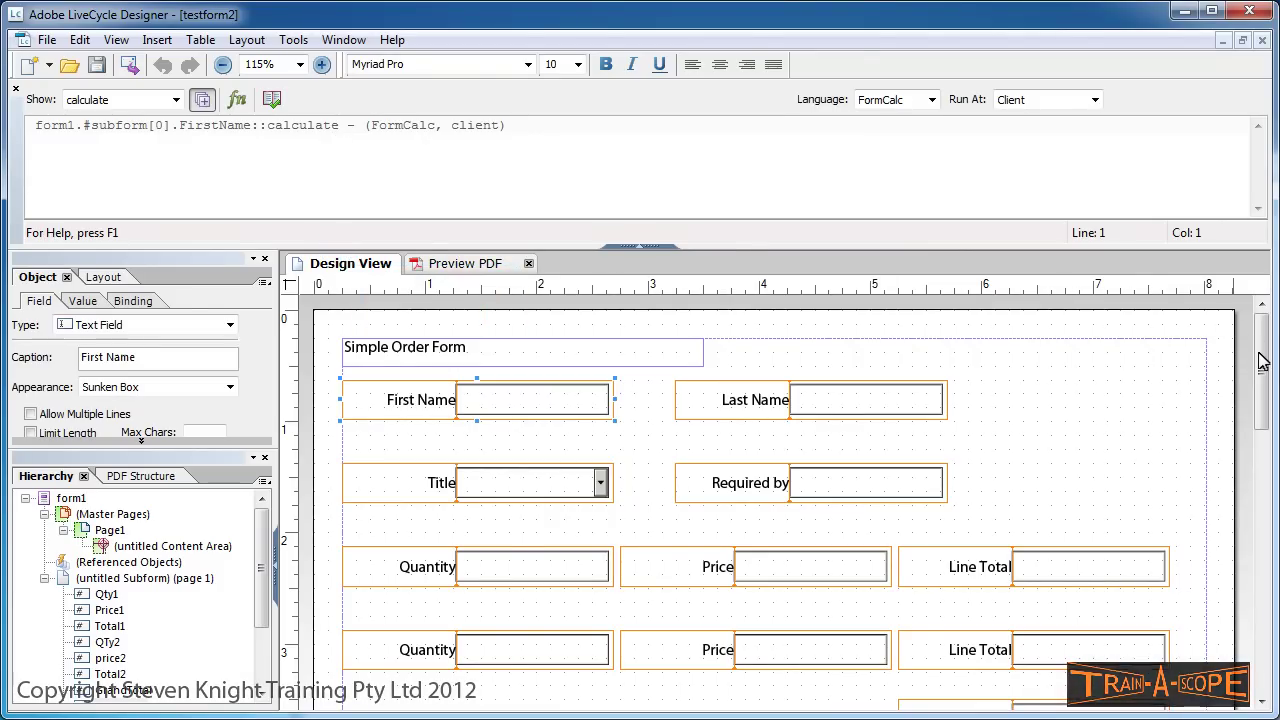
{"action": "left_click_drag", "start_coordinate": [1262, 362], "coordinate": [1262, 430]}
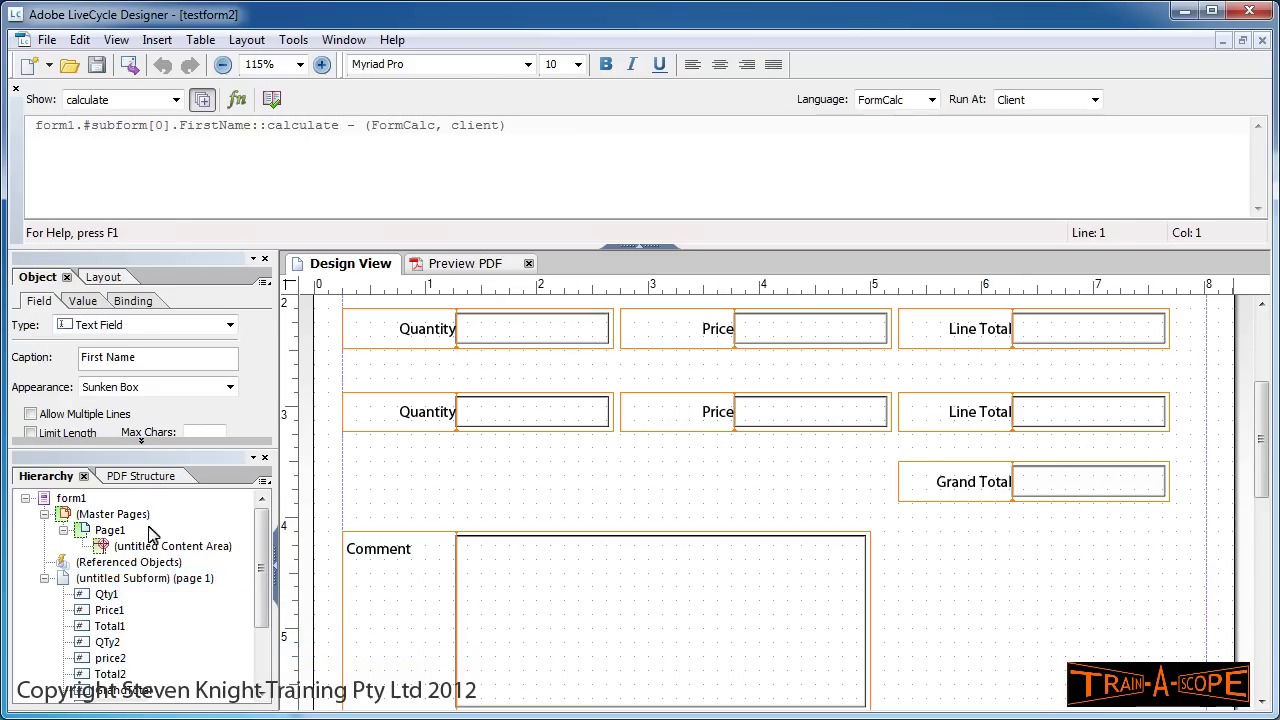
Select the page-1 untitled subform and show its calculate event in the script editor.
{"action": "left_click", "coordinate": [115, 580]}
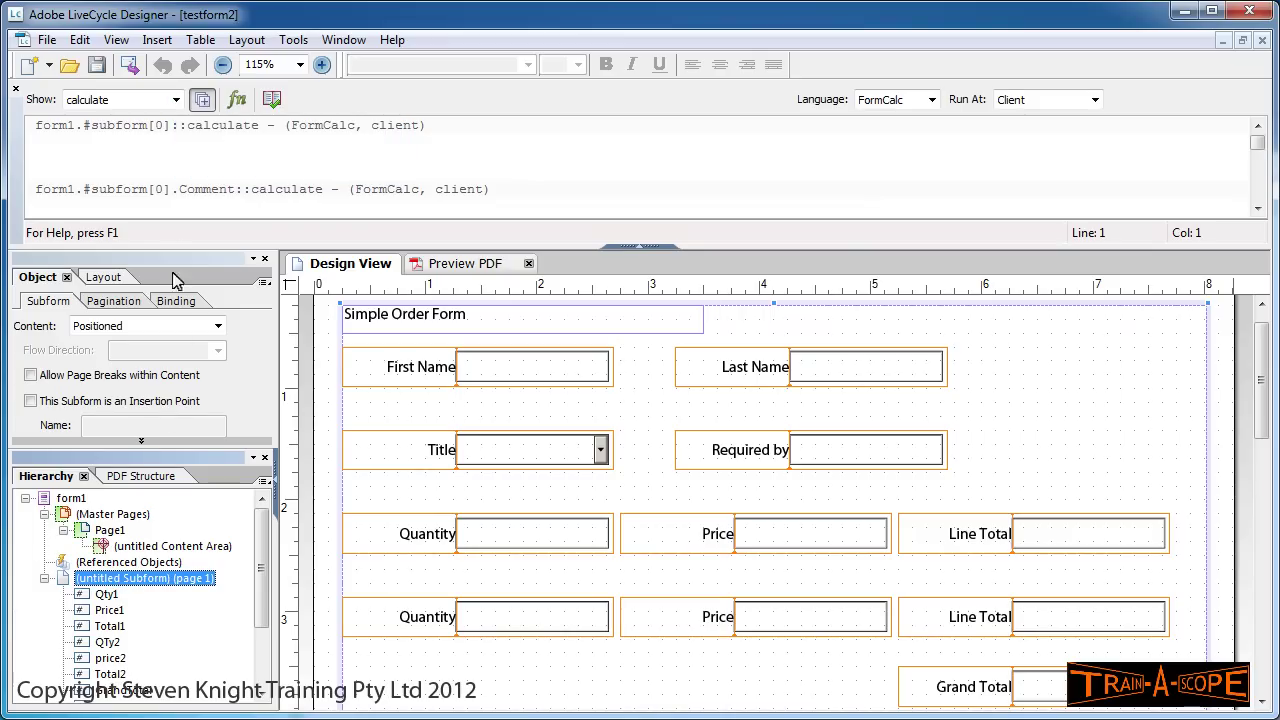
{"action": "left_click", "coordinate": [175, 100]}
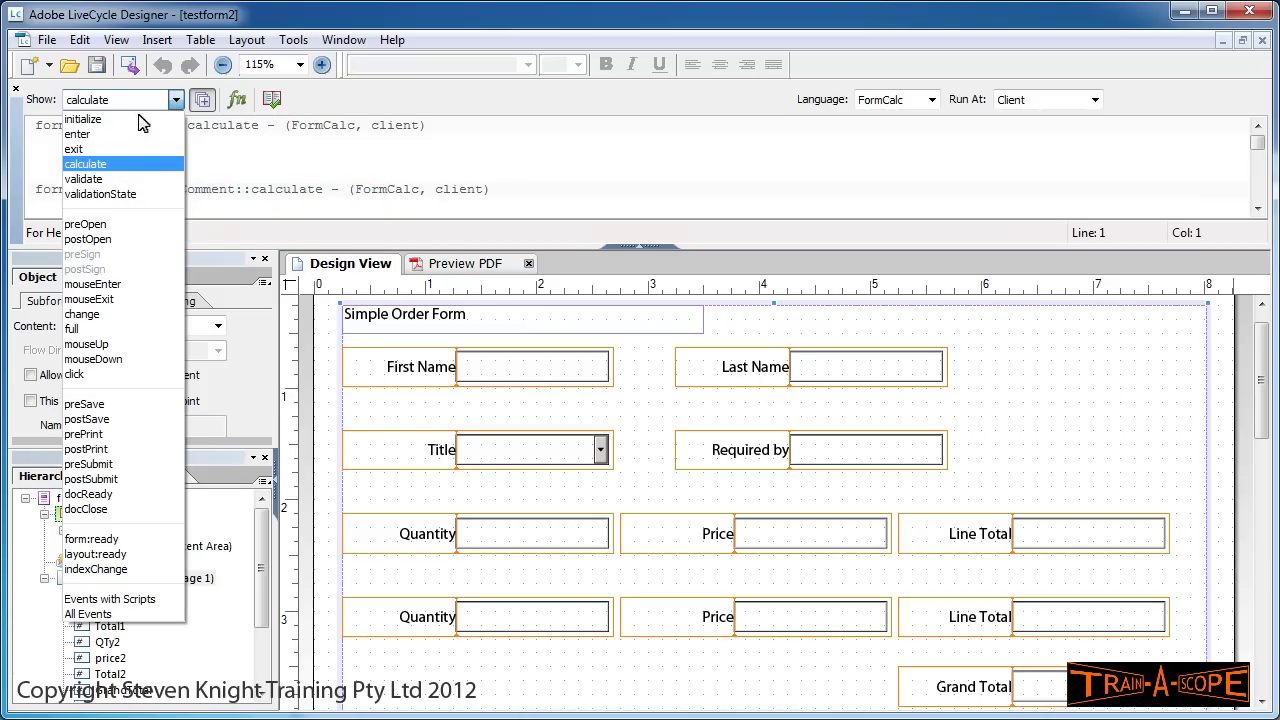
{"action": "left_click", "coordinate": [128, 172]}
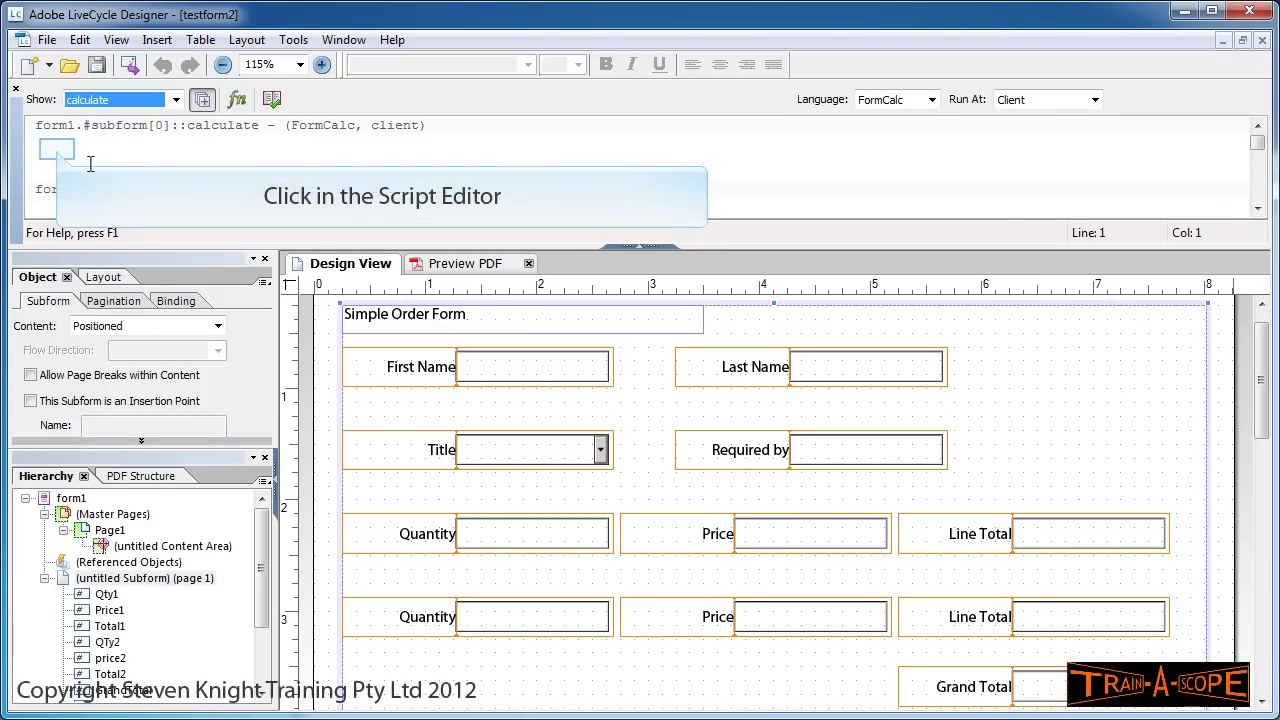
Write Total1=Qty1*Price1 in the subform's calculate script by Ctrl+clicking the fields.
{"action": "left_click", "coordinate": [99, 165]}
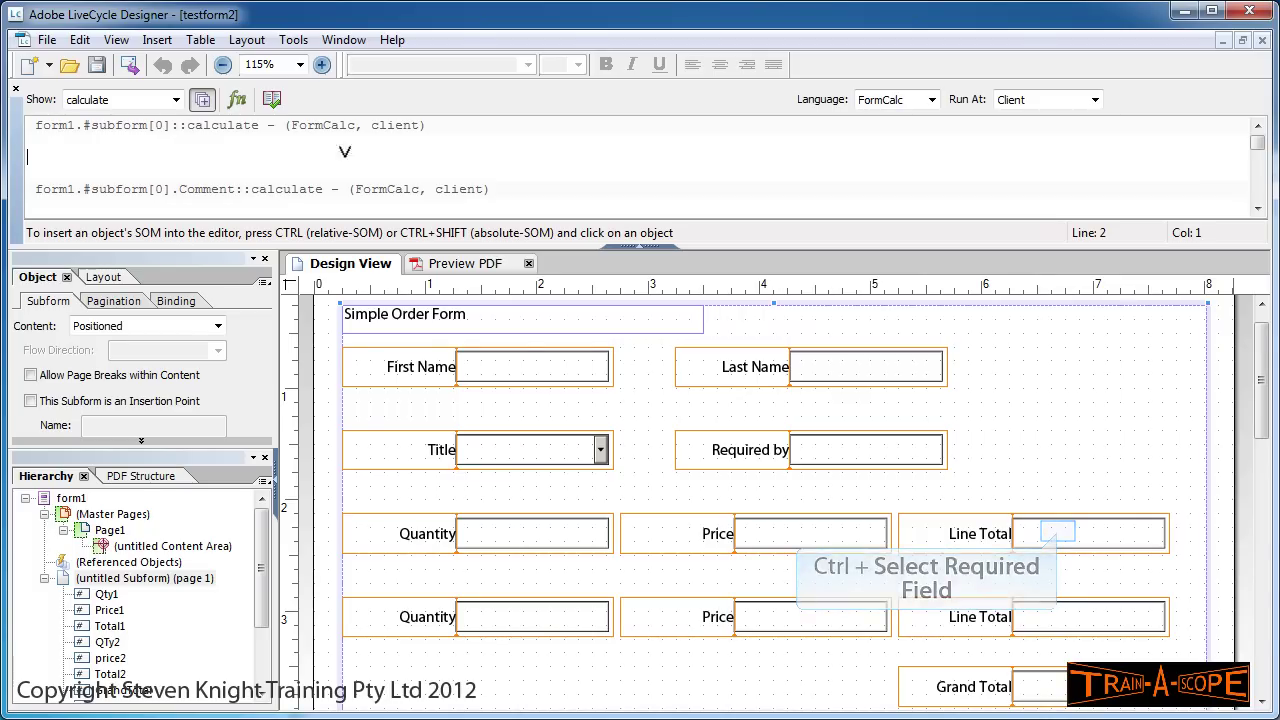
{"action": "left_click", "coordinate": [1058, 525], "text": "ctrl"}
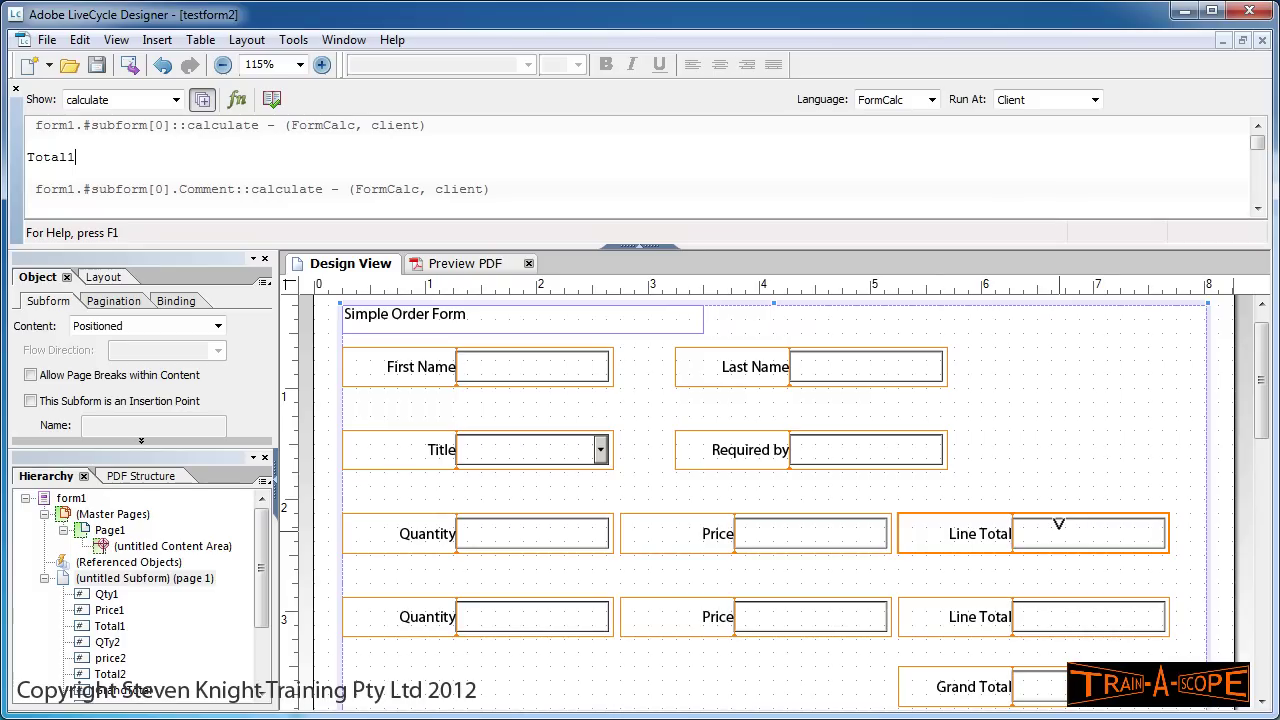
{"action": "type", "text": "="}
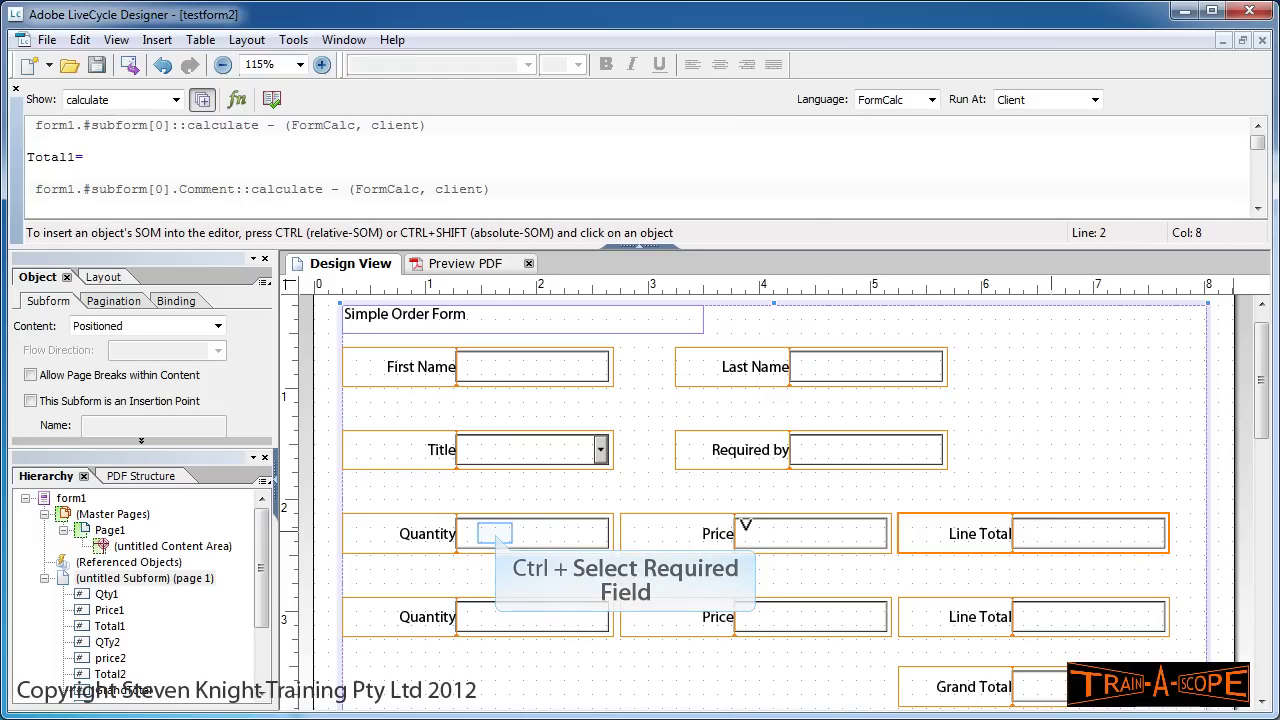
{"action": "left_click", "coordinate": [495, 530], "text": "ctrl"}
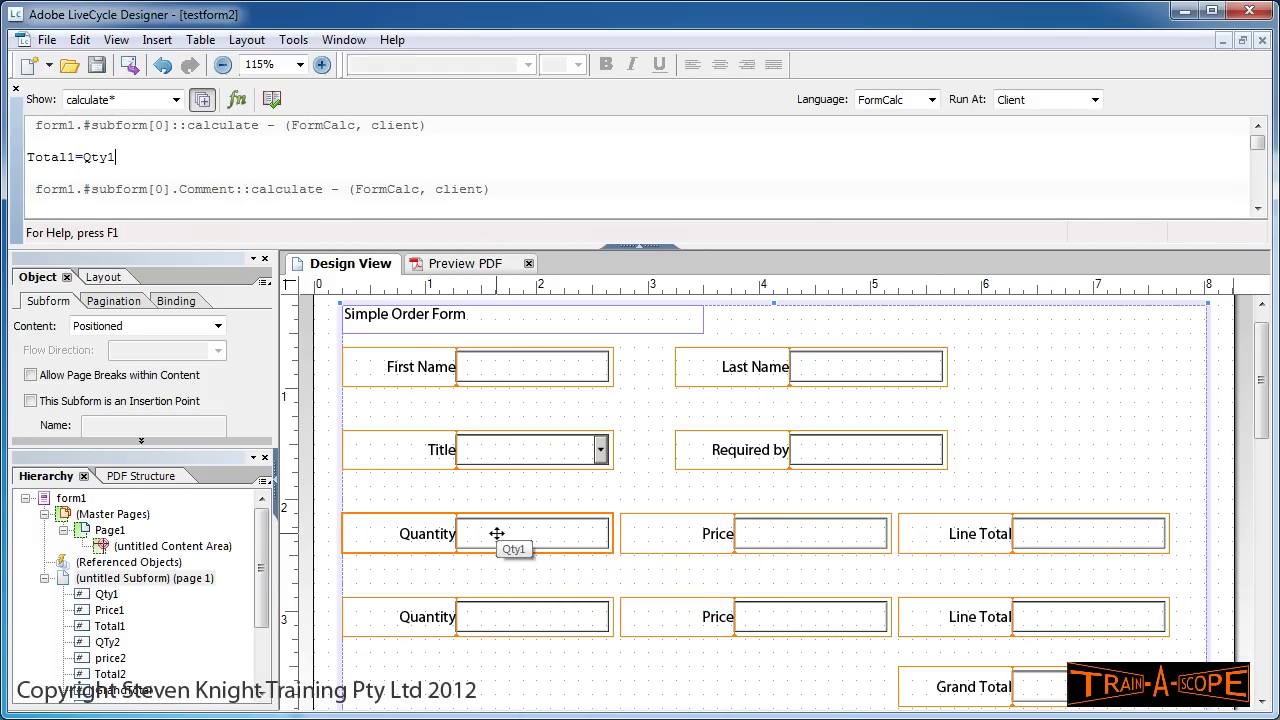
{"action": "type", "text": "*"}
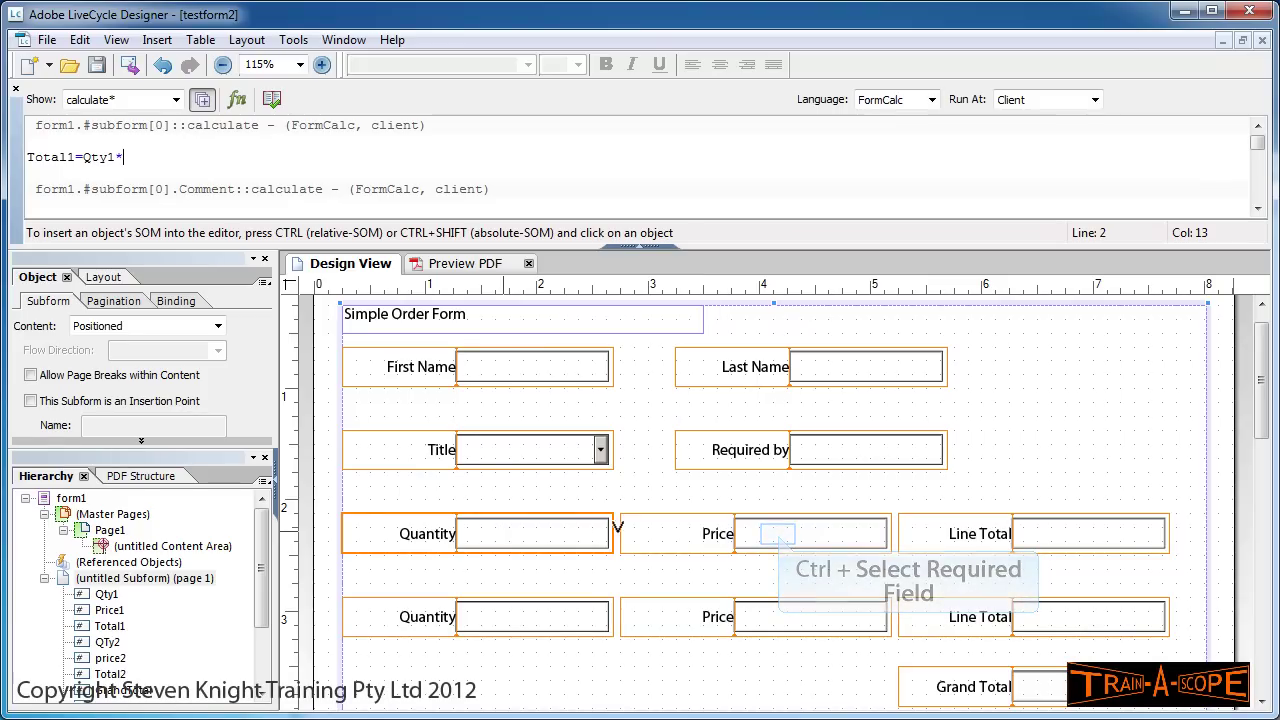
{"action": "left_click", "coordinate": [779, 528], "text": "ctrl"}
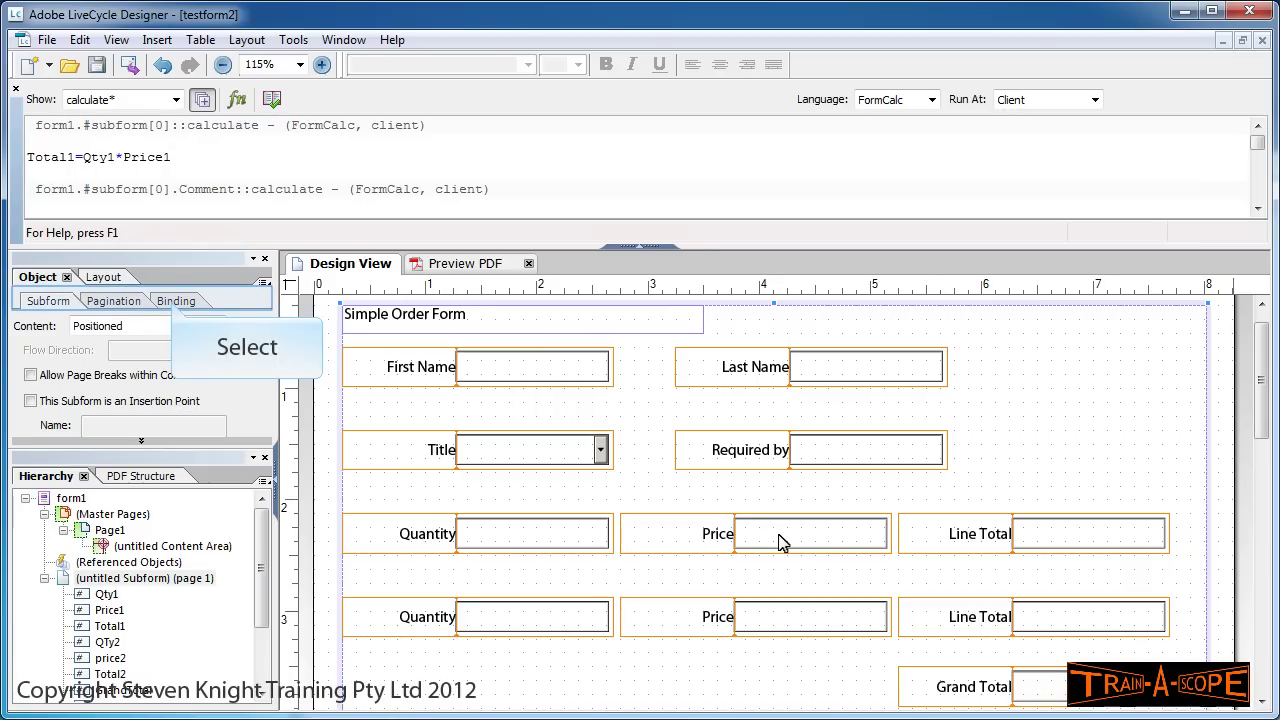
Set the first Line Total field's value type to Calculated - Read Only.
{"action": "left_click", "coordinate": [172, 302]}
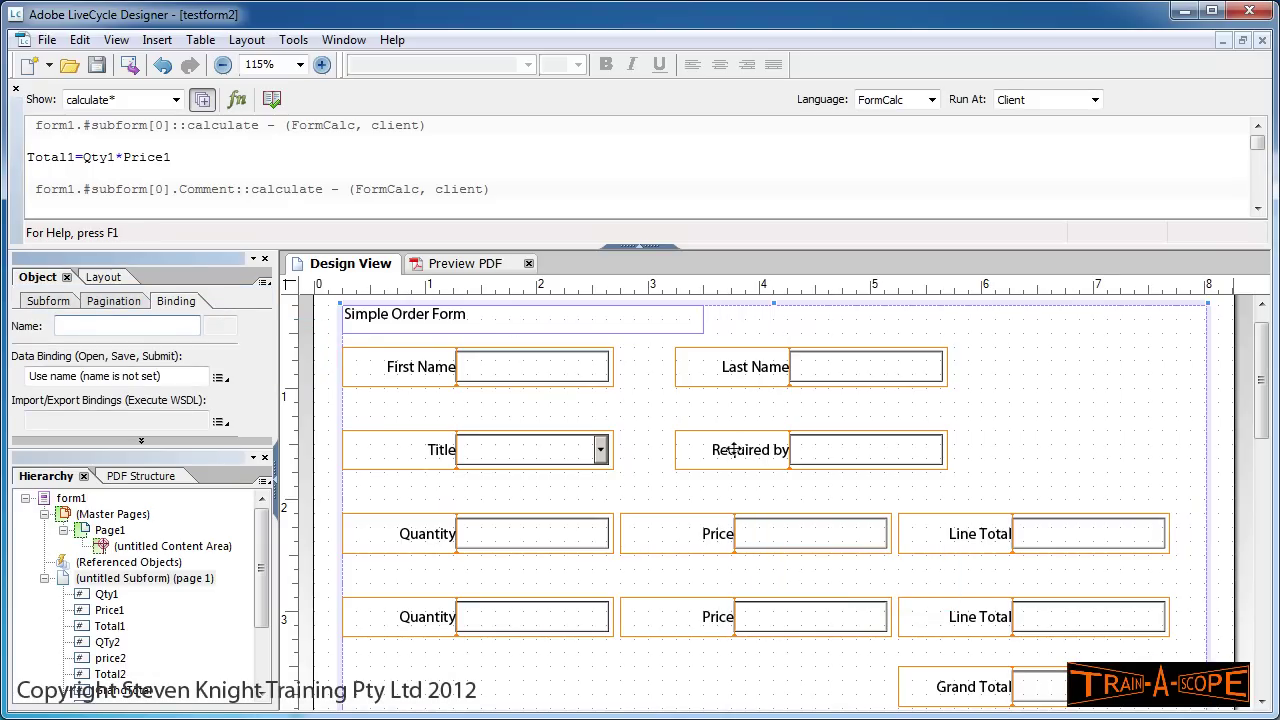
{"action": "left_click", "coordinate": [758, 533]}
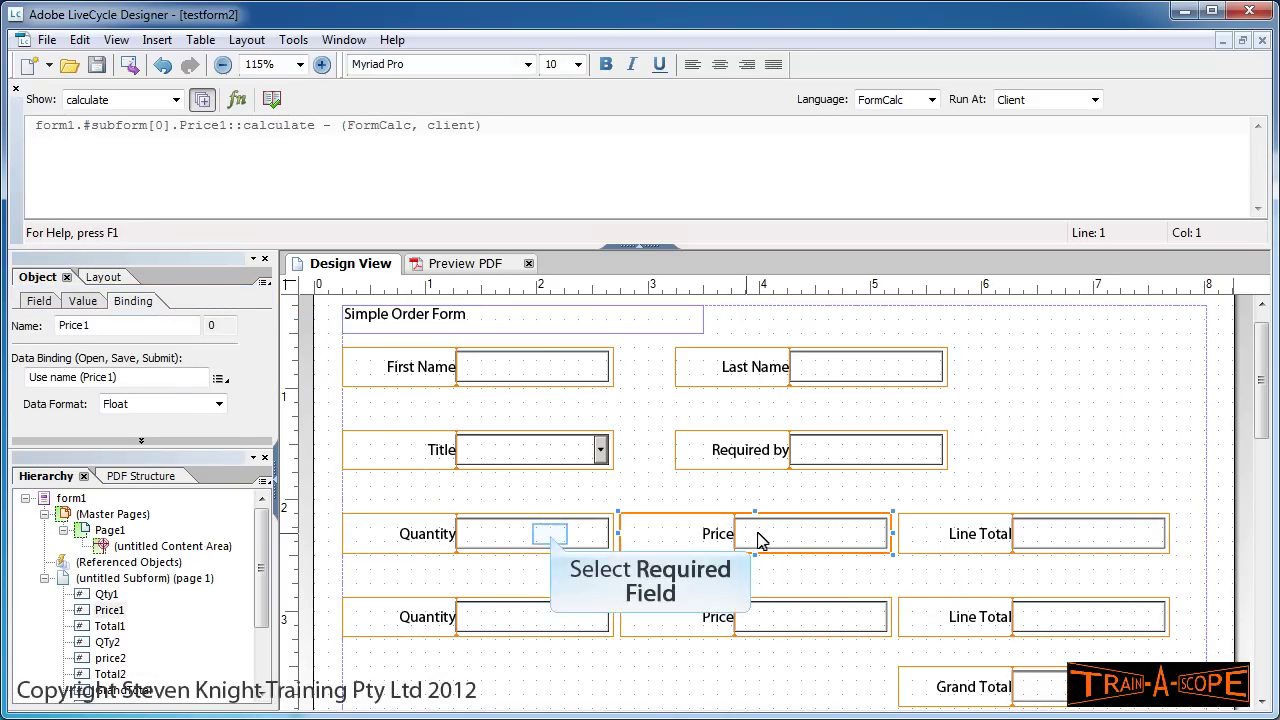
{"action": "left_click", "coordinate": [553, 541]}
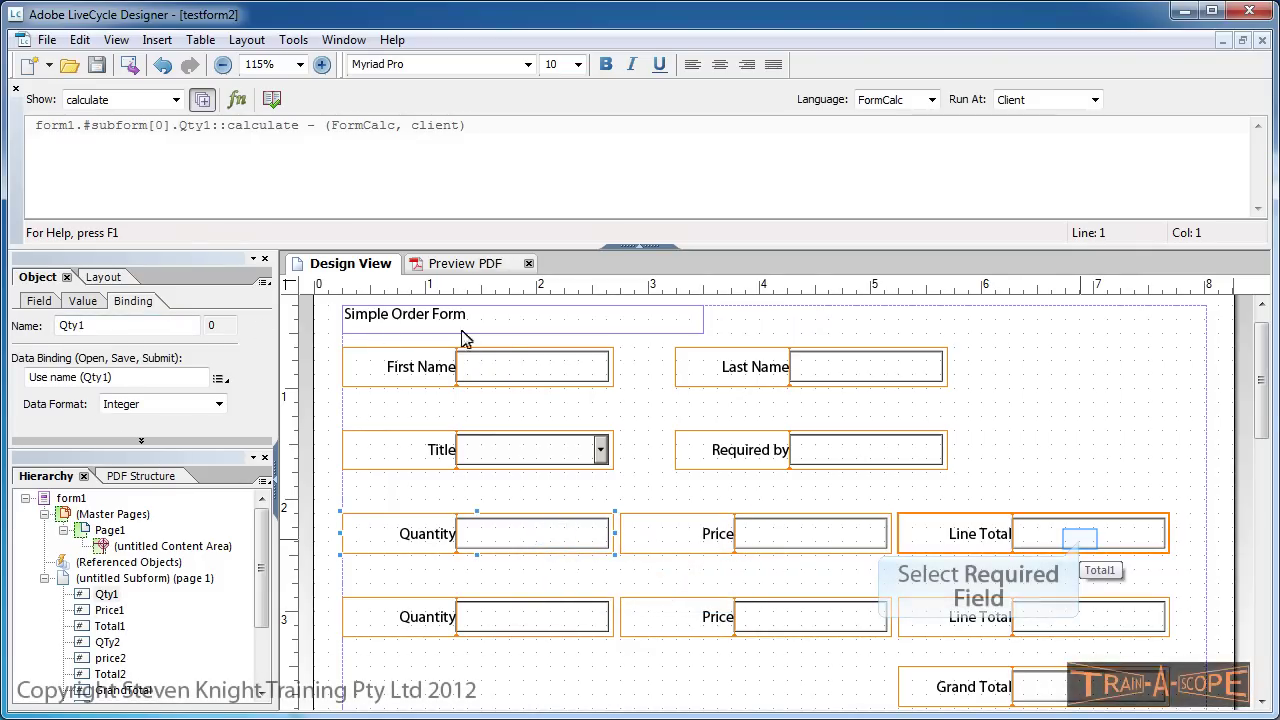
{"action": "left_click", "coordinate": [1084, 546]}
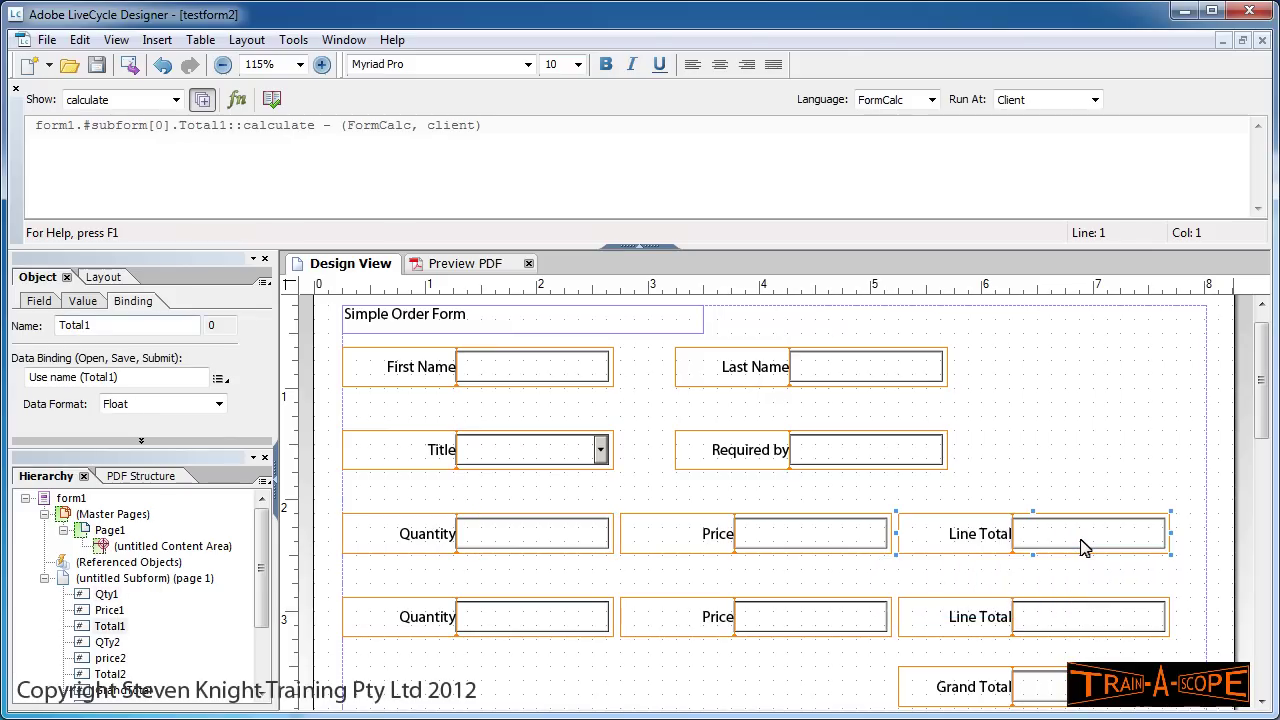
{"action": "left_click", "coordinate": [86, 303]}
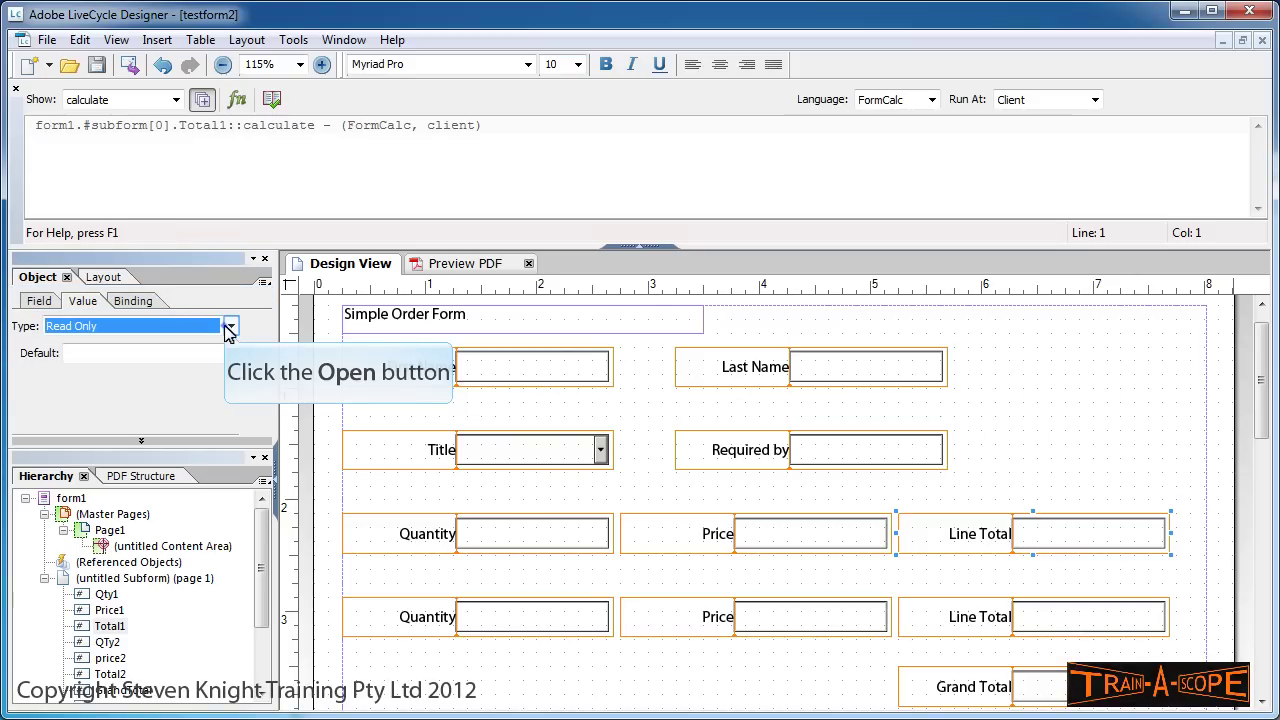
{"action": "left_click", "coordinate": [227, 326]}
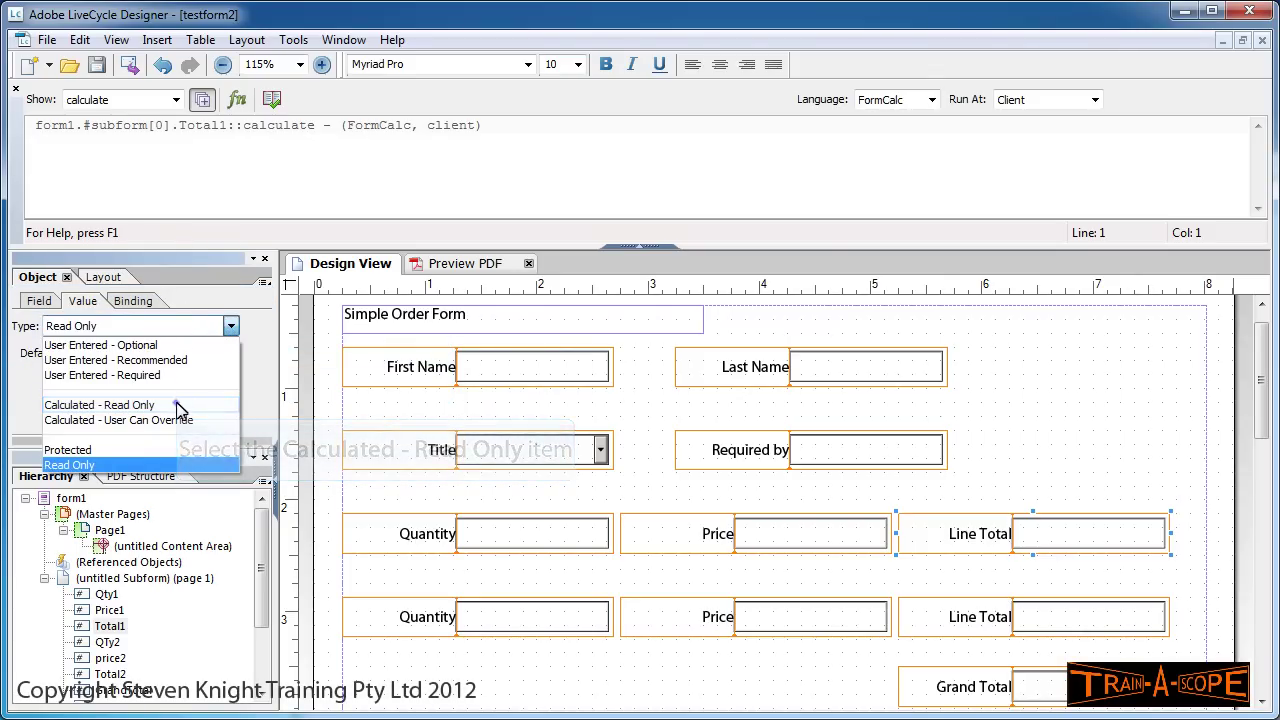
{"action": "left_click", "coordinate": [120, 405]}
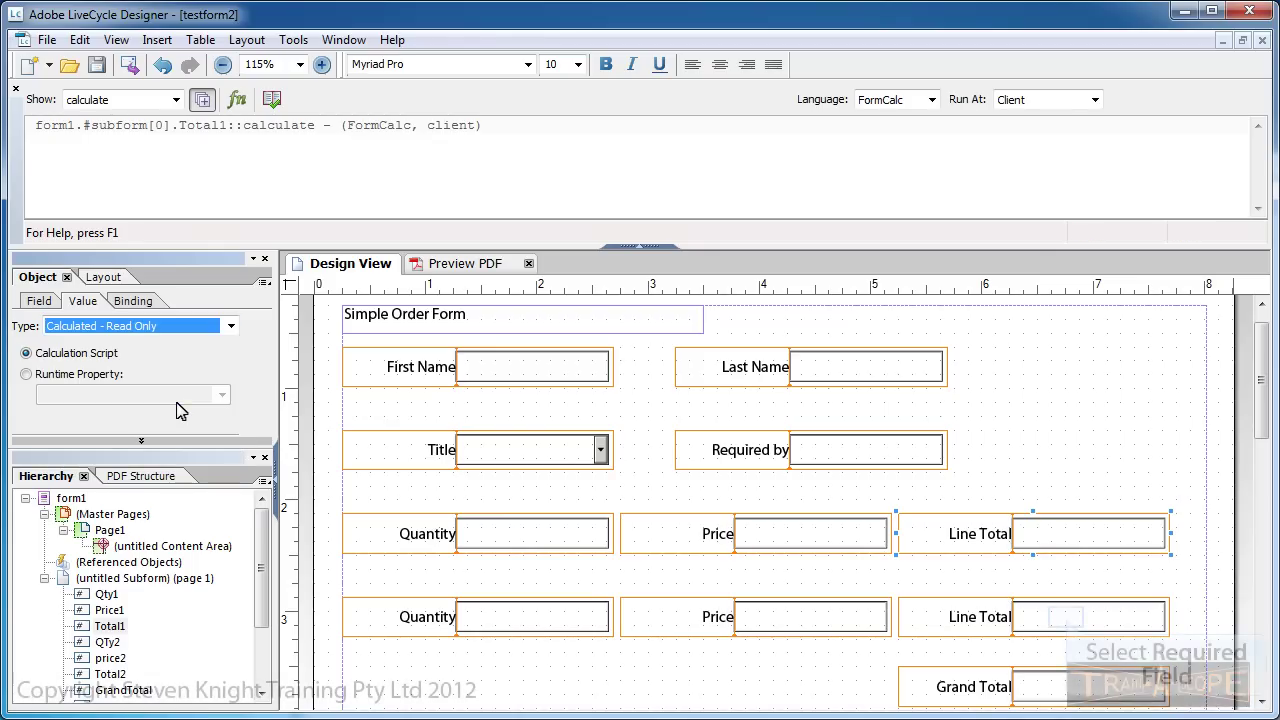
Select Total2 and GrandTotal, then return to the page subform's calculate script.
{"action": "left_click", "coordinate": [1066, 620]}
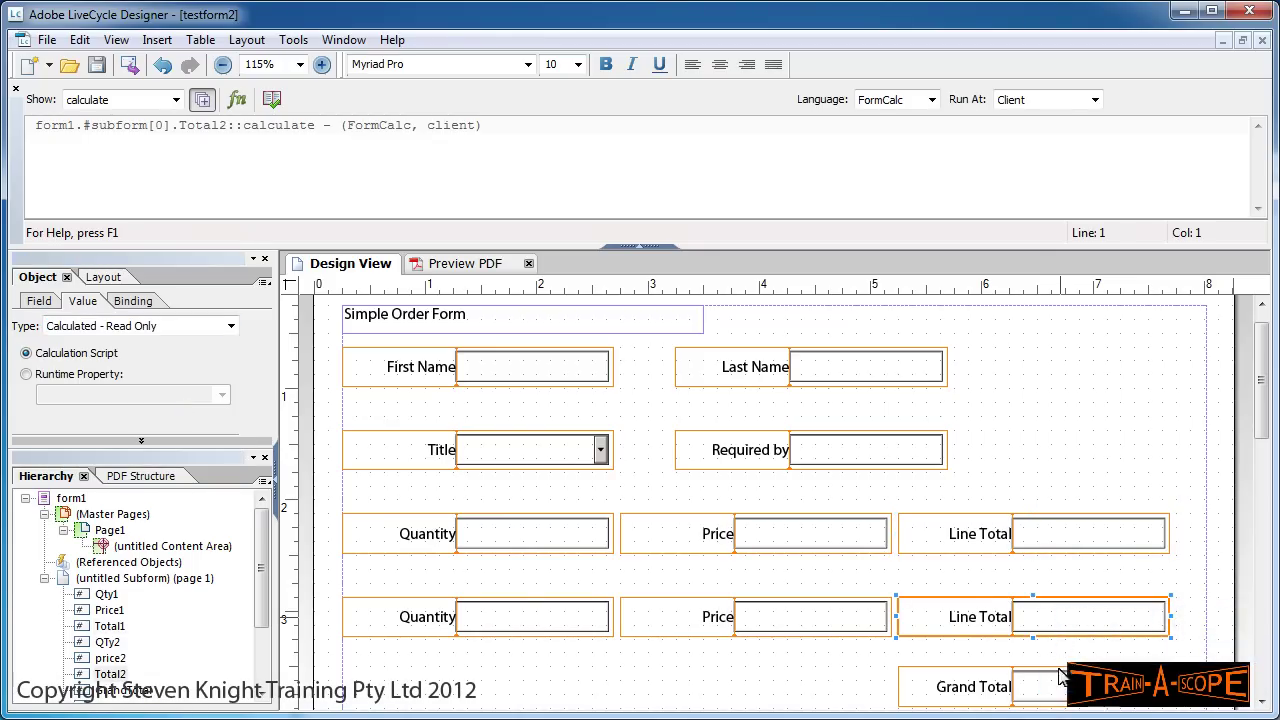
{"action": "left_click", "coordinate": [1058, 682]}
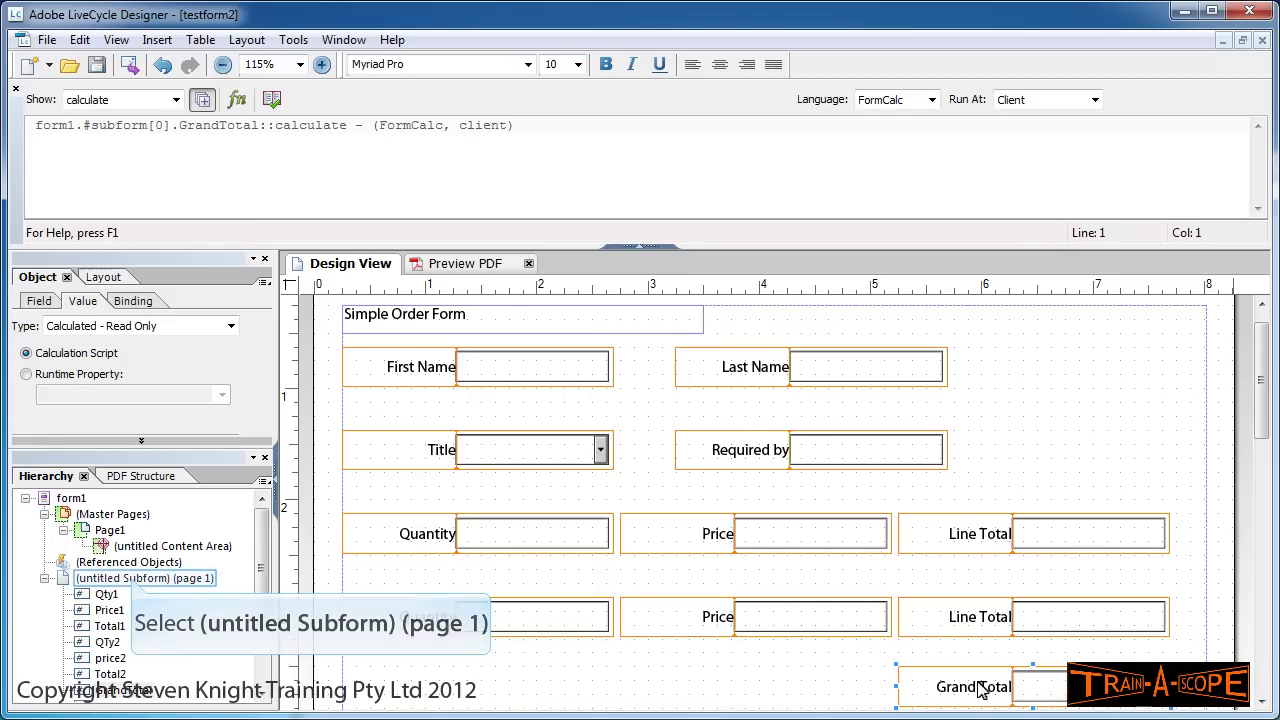
{"action": "left_click", "coordinate": [133, 580]}
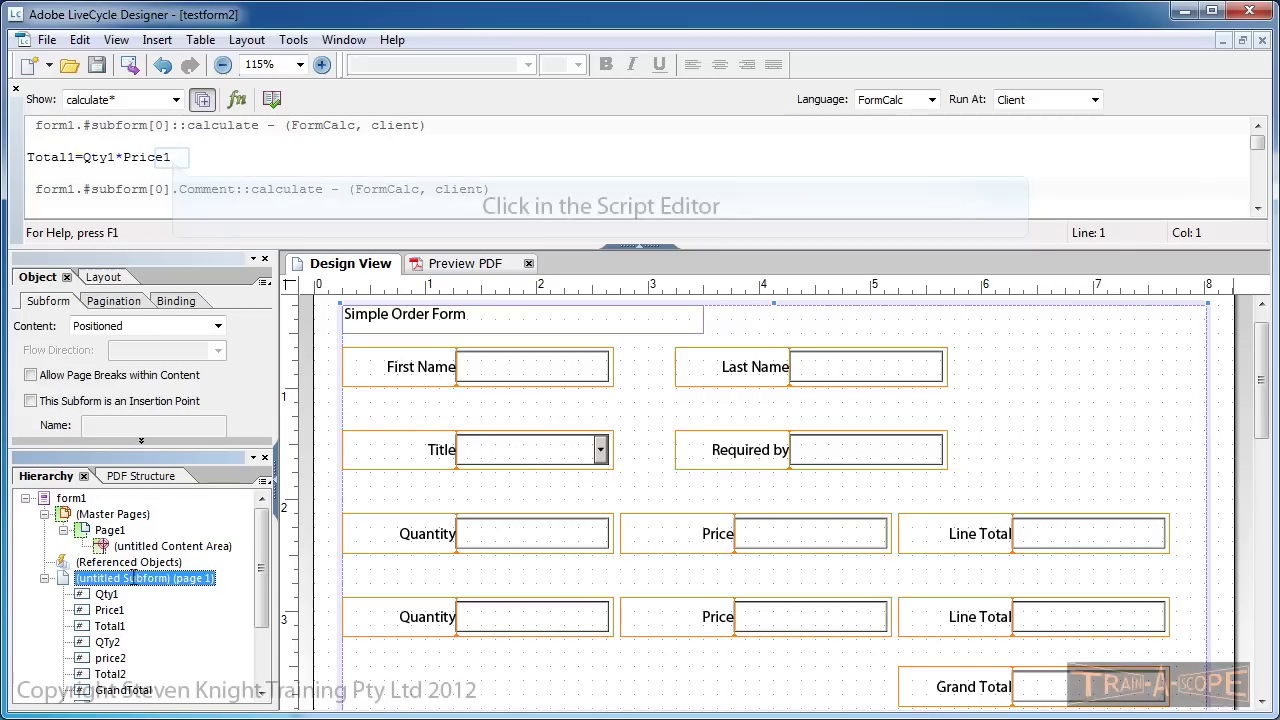
Add Total2=QTy2*price2 on a new script line, leaving a blank line beneath.
{"action": "left_click", "coordinate": [175, 157]}
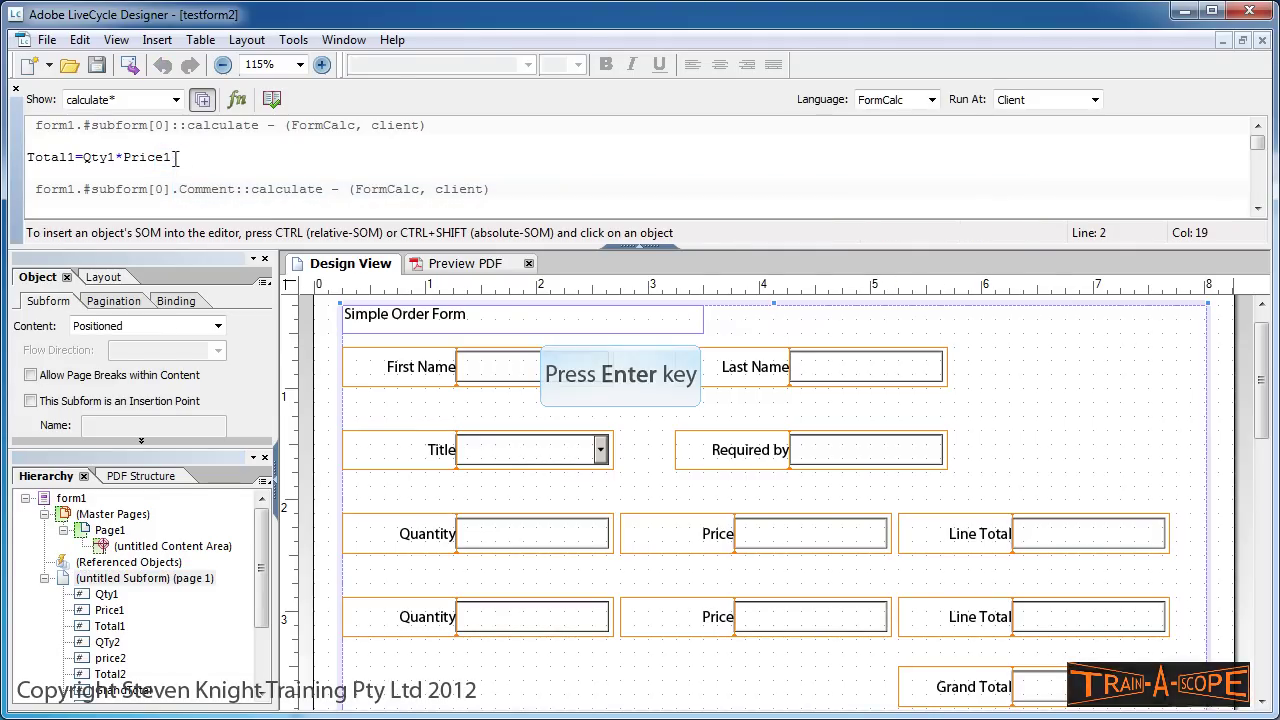
{"action": "key", "text": "Return"}
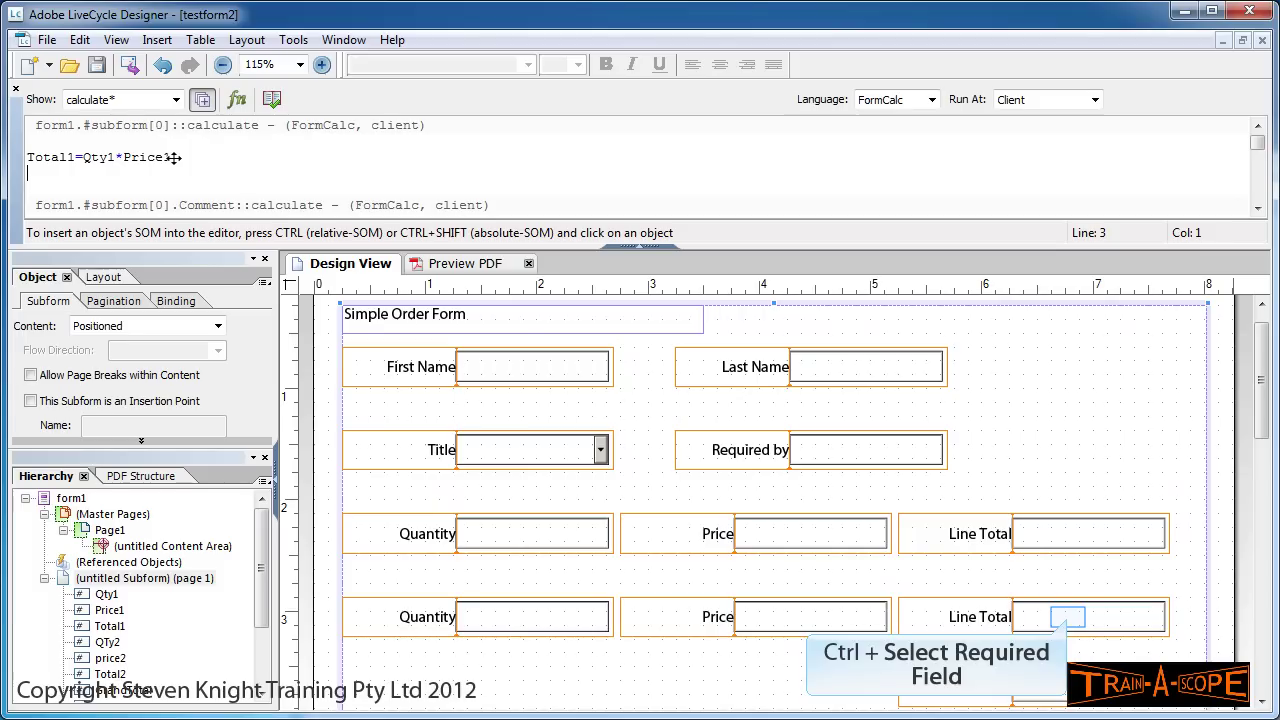
{"action": "left_click", "coordinate": [1068, 612], "text": "ctrl"}
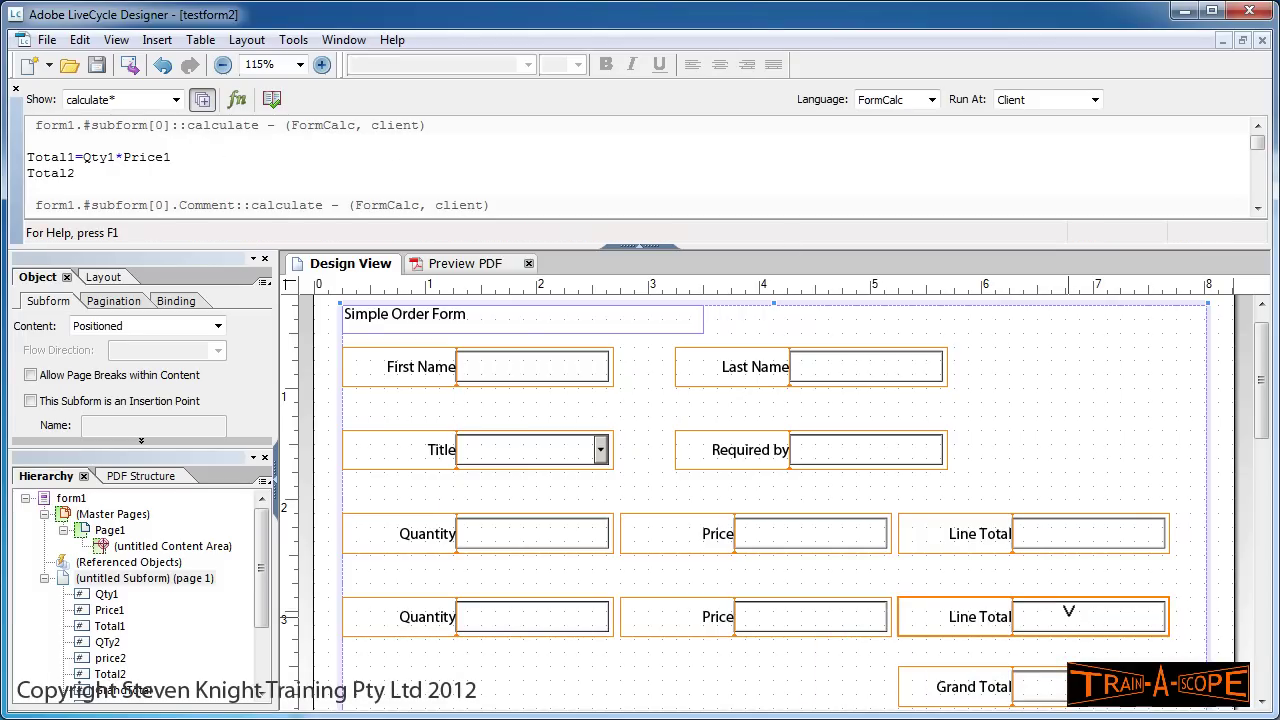
{"action": "type", "text": "="}
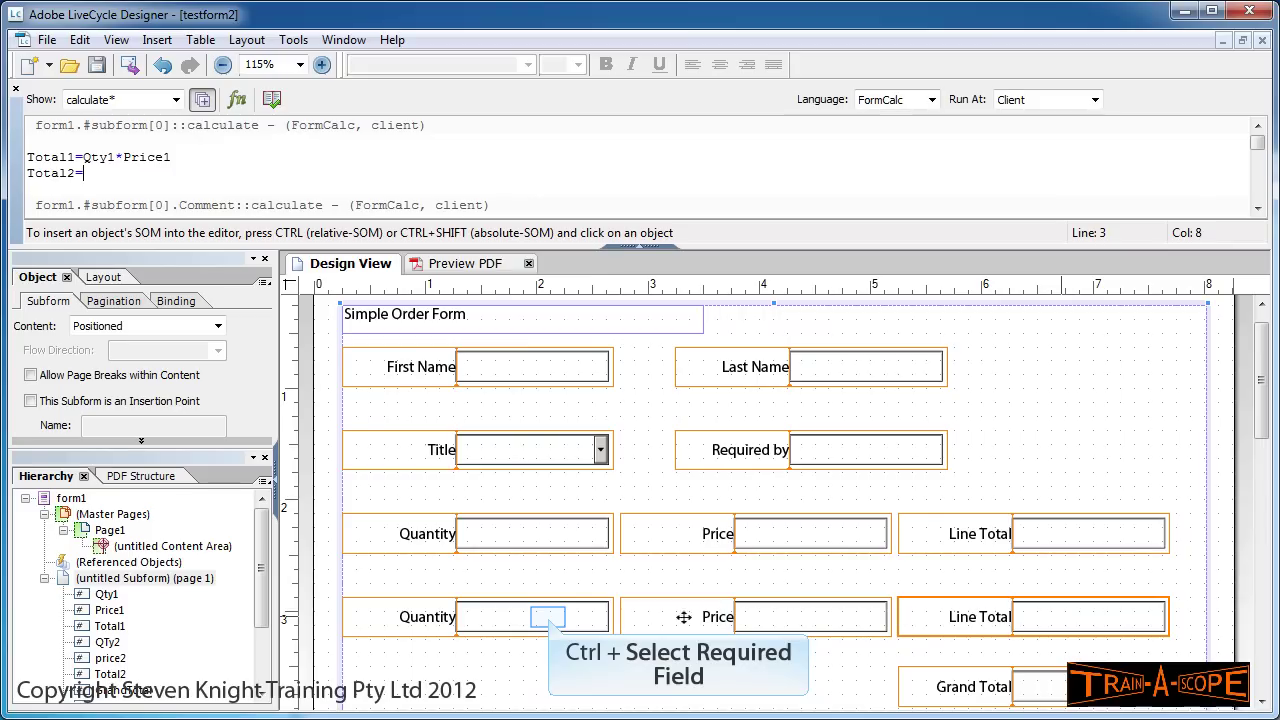
{"action": "left_click", "coordinate": [548, 617], "text": "ctrl"}
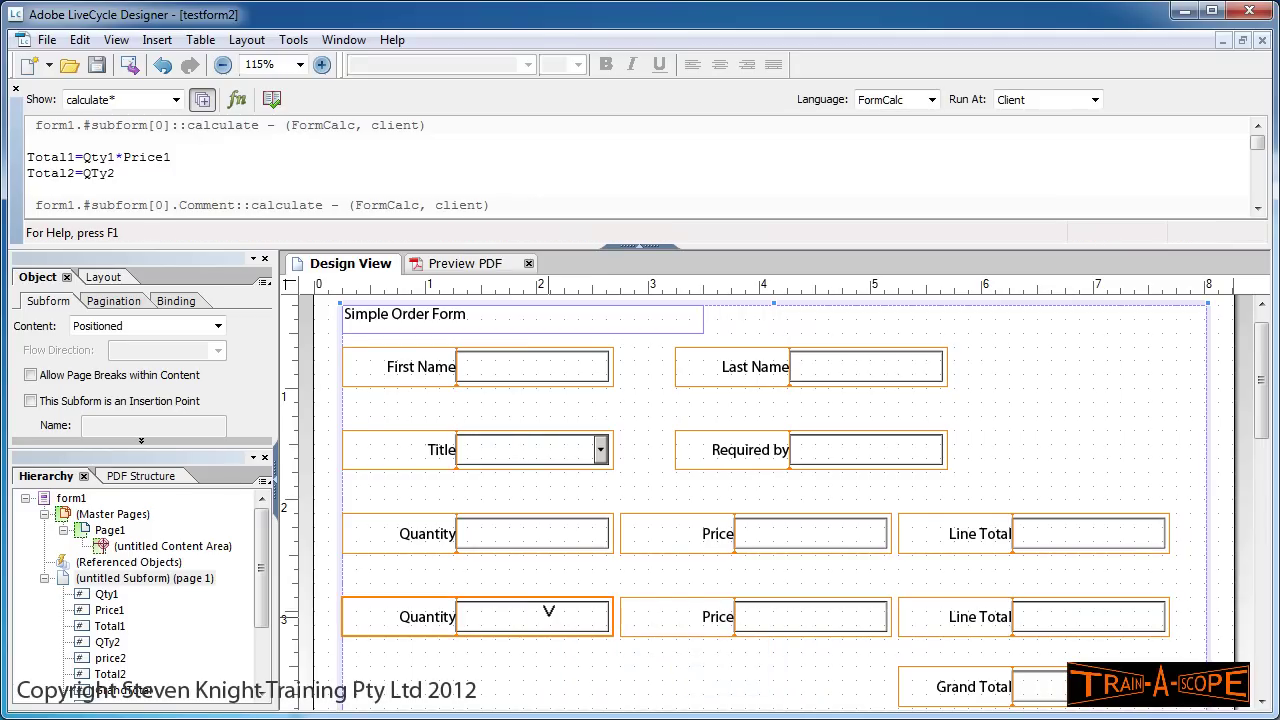
{"action": "type", "text": "*"}
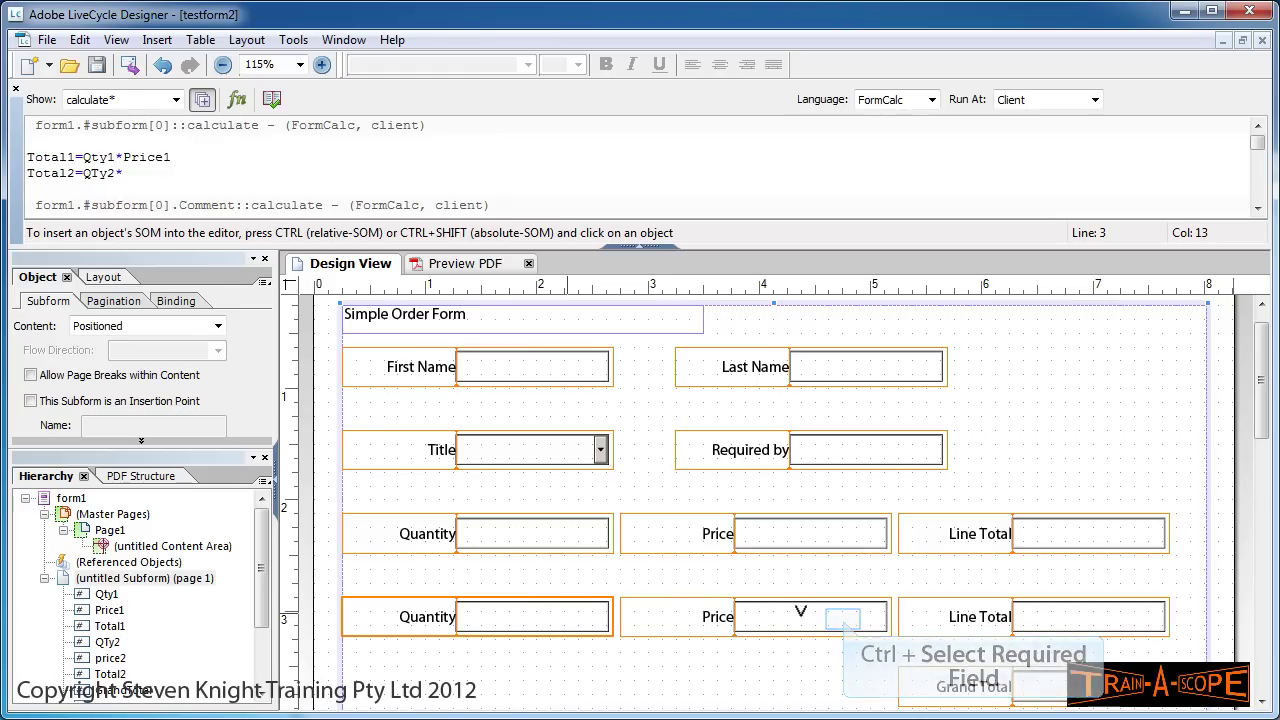
{"action": "left_click", "coordinate": [843, 614], "text": "ctrl"}
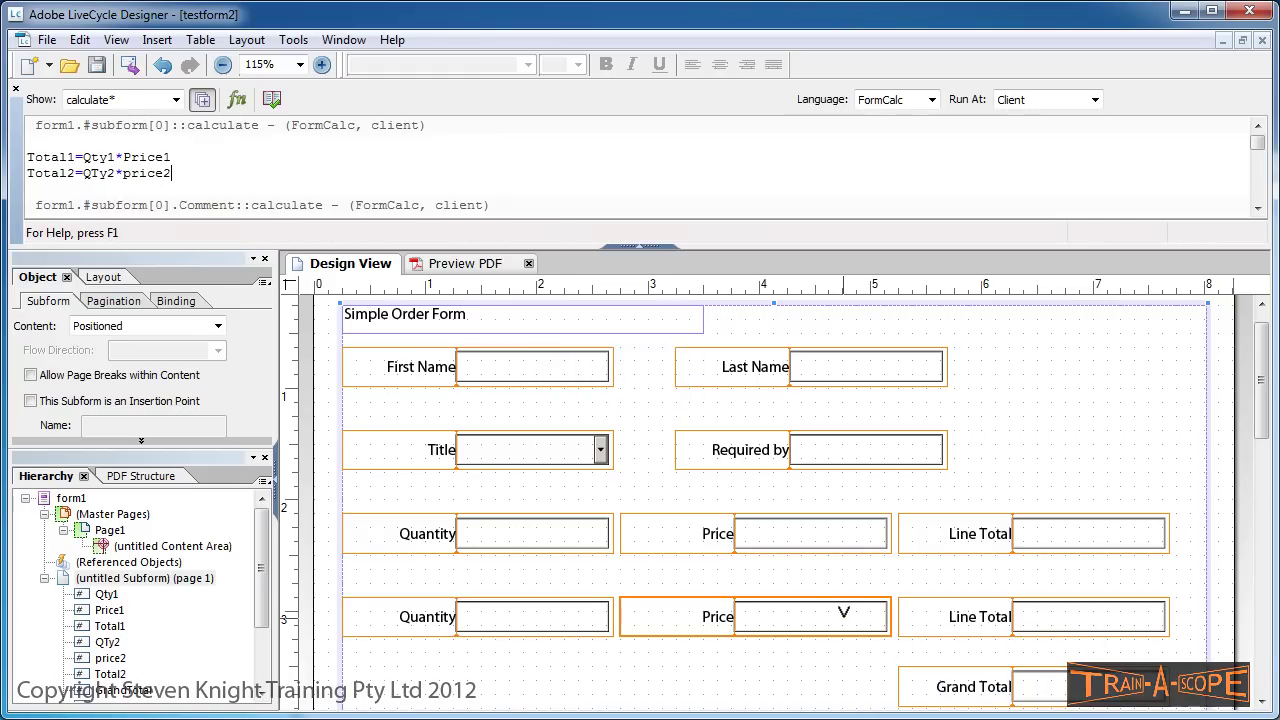
{"action": "key", "text": "Return"}
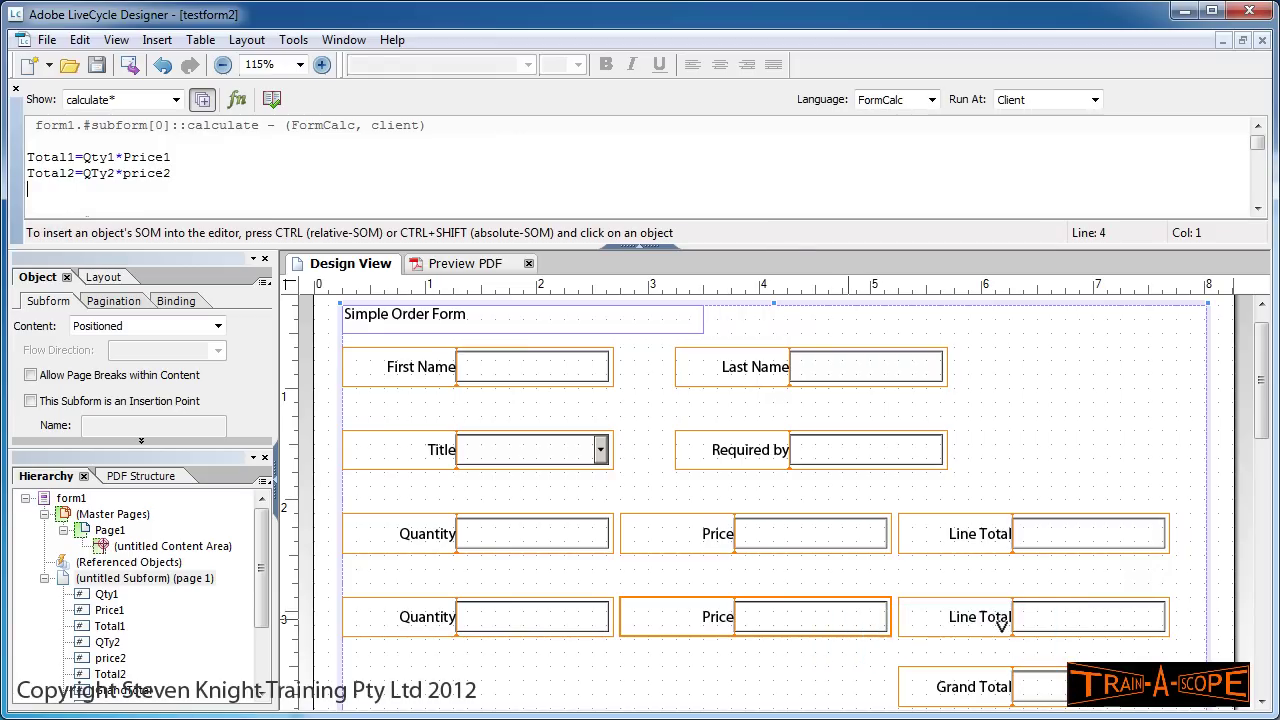
Add GrandTotal=Total2+Total1 to the calculate script and save the form.
{"action": "left_click", "coordinate": [1057, 680], "text": "ctrl"}
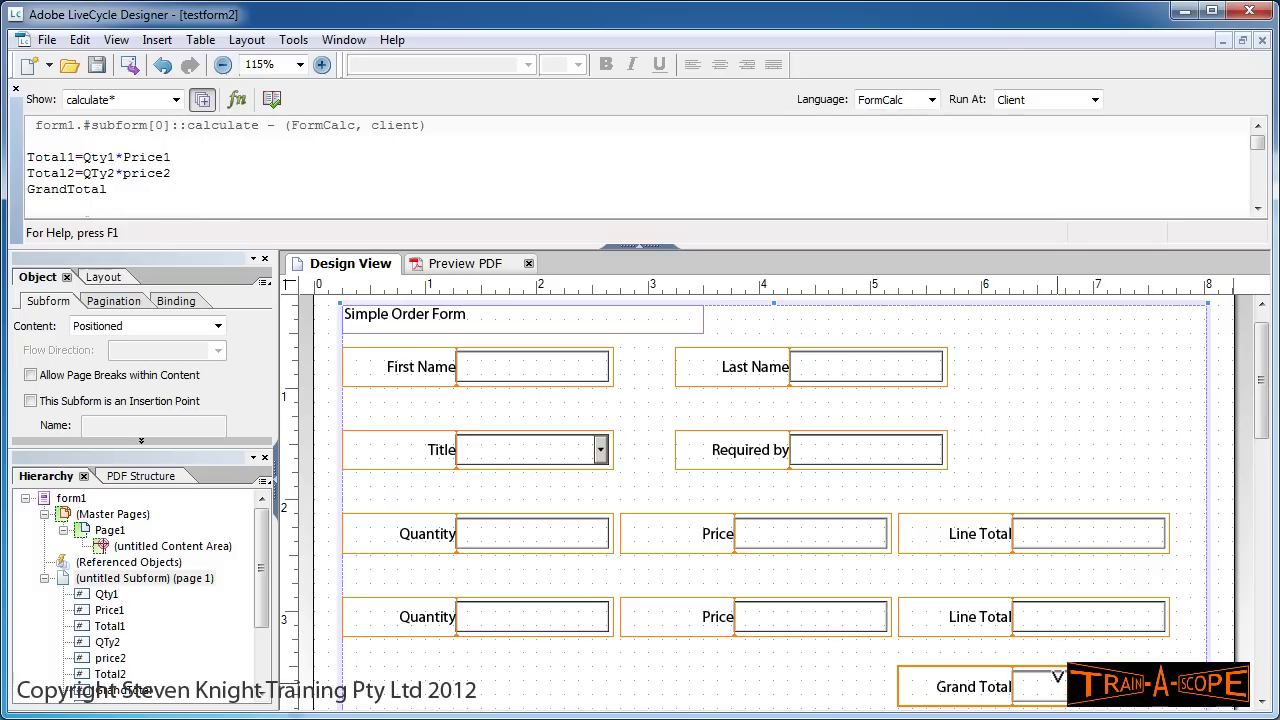
{"action": "type", "text": "="}
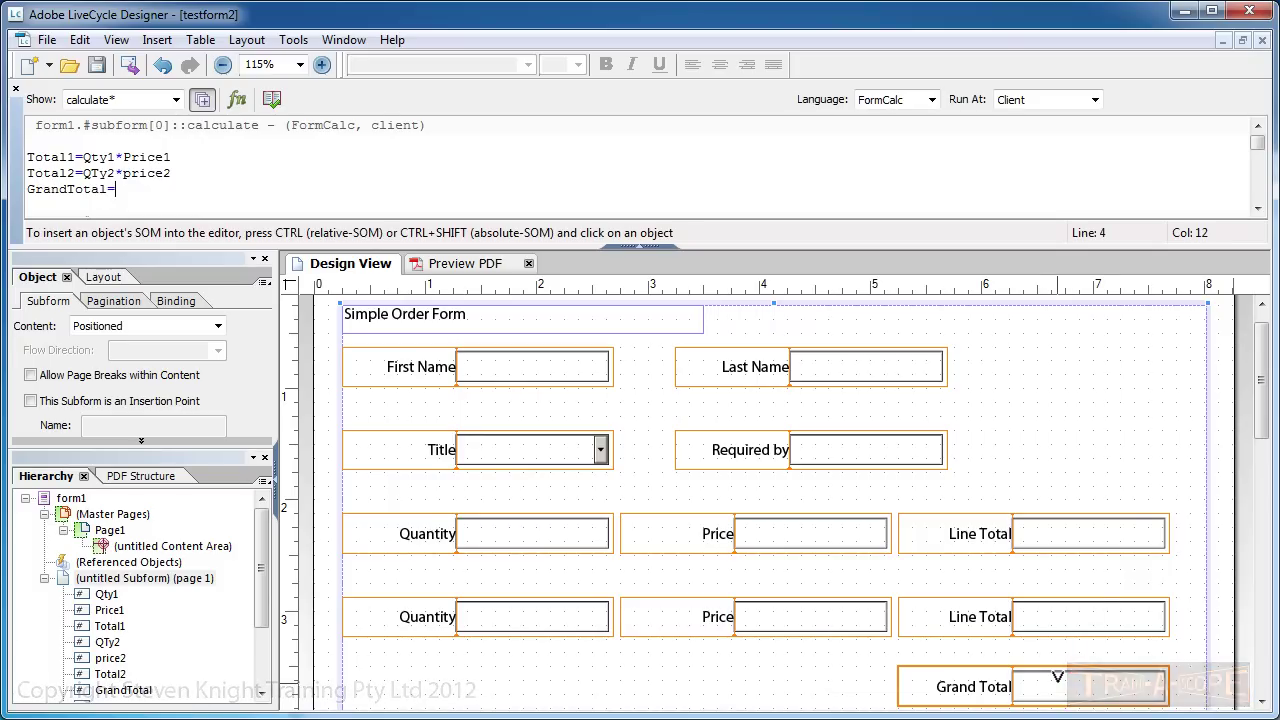
{"action": "left_click", "coordinate": [1086, 610], "text": "ctrl"}
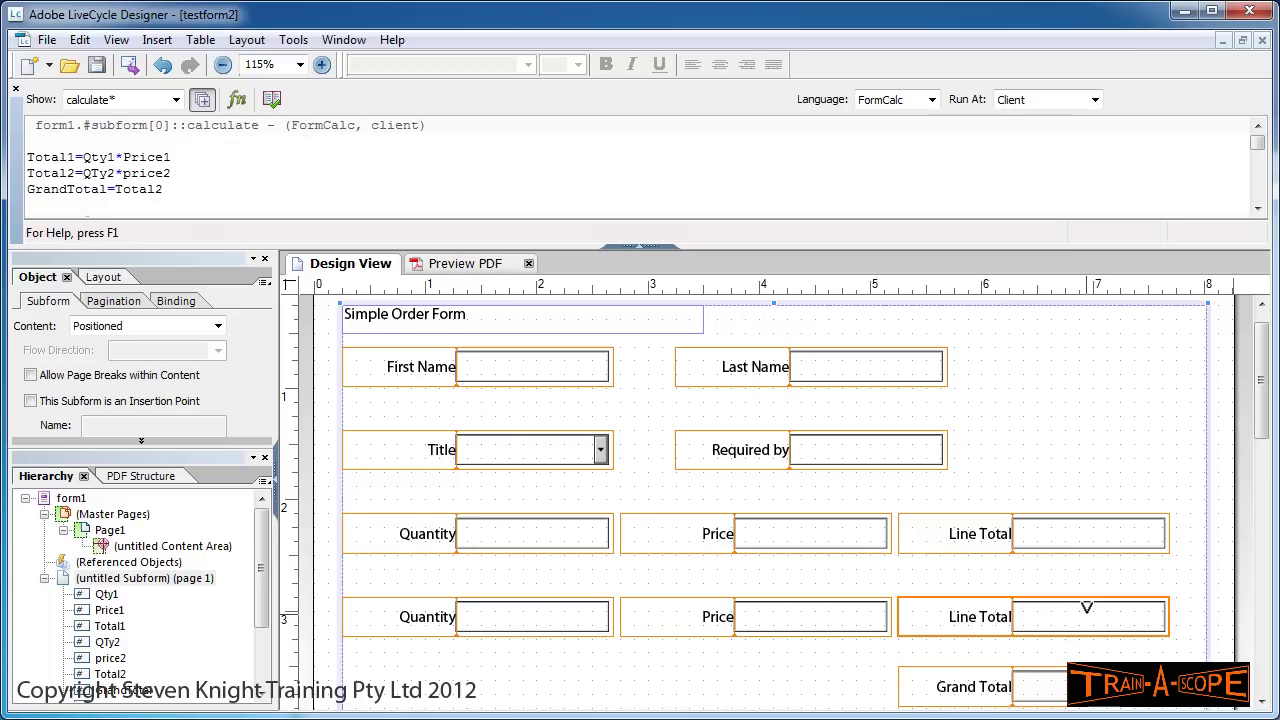
{"action": "type", "text": "+"}
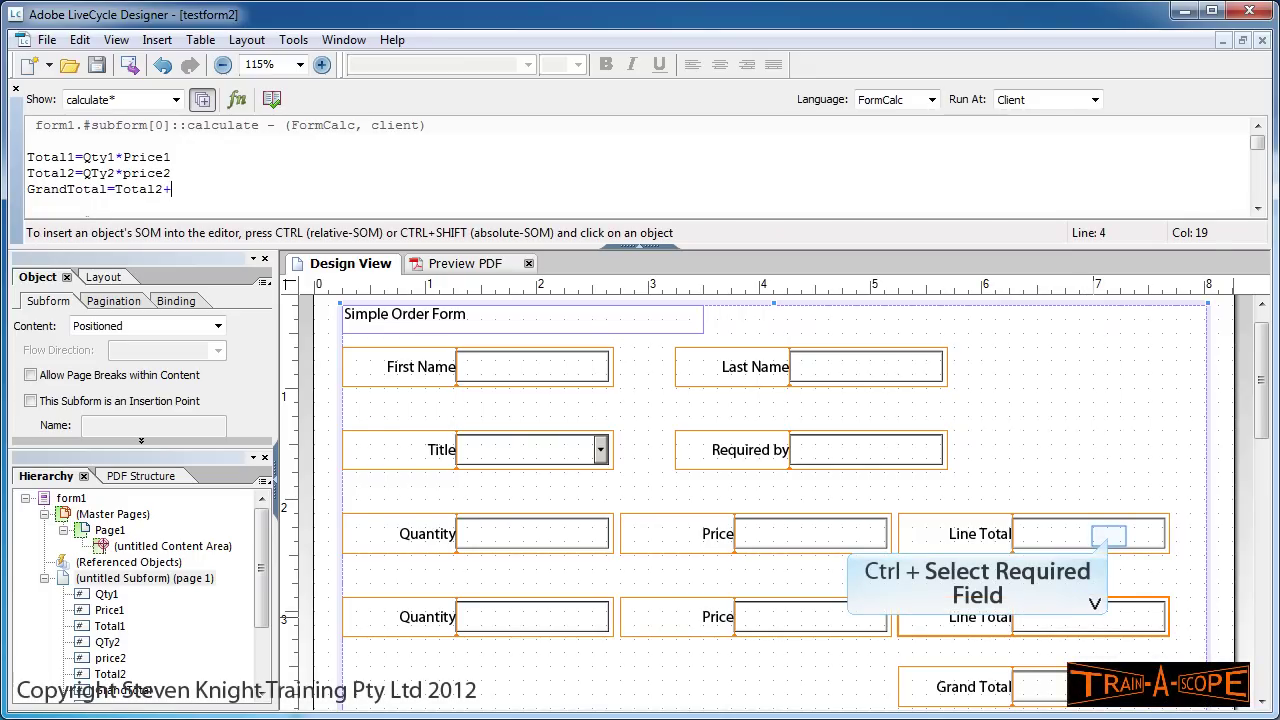
{"action": "left_click", "coordinate": [1108, 537], "text": "ctrl"}
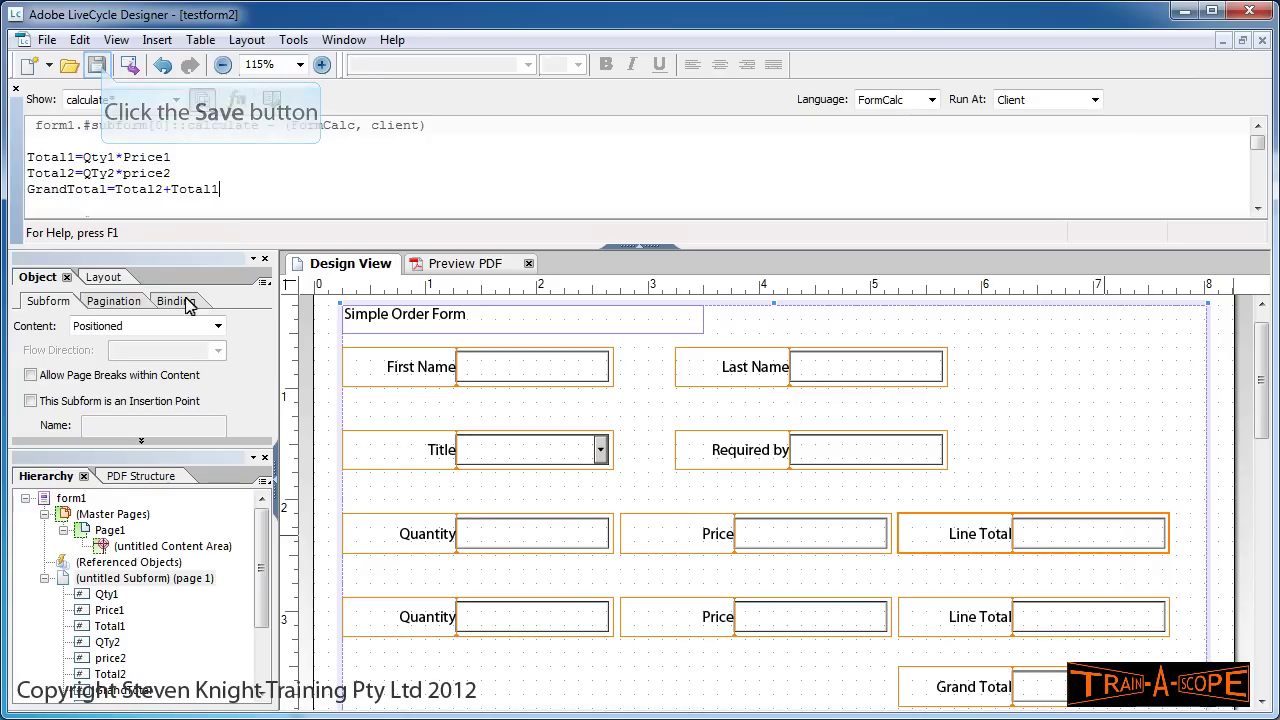
{"action": "left_click", "coordinate": [98, 66]}
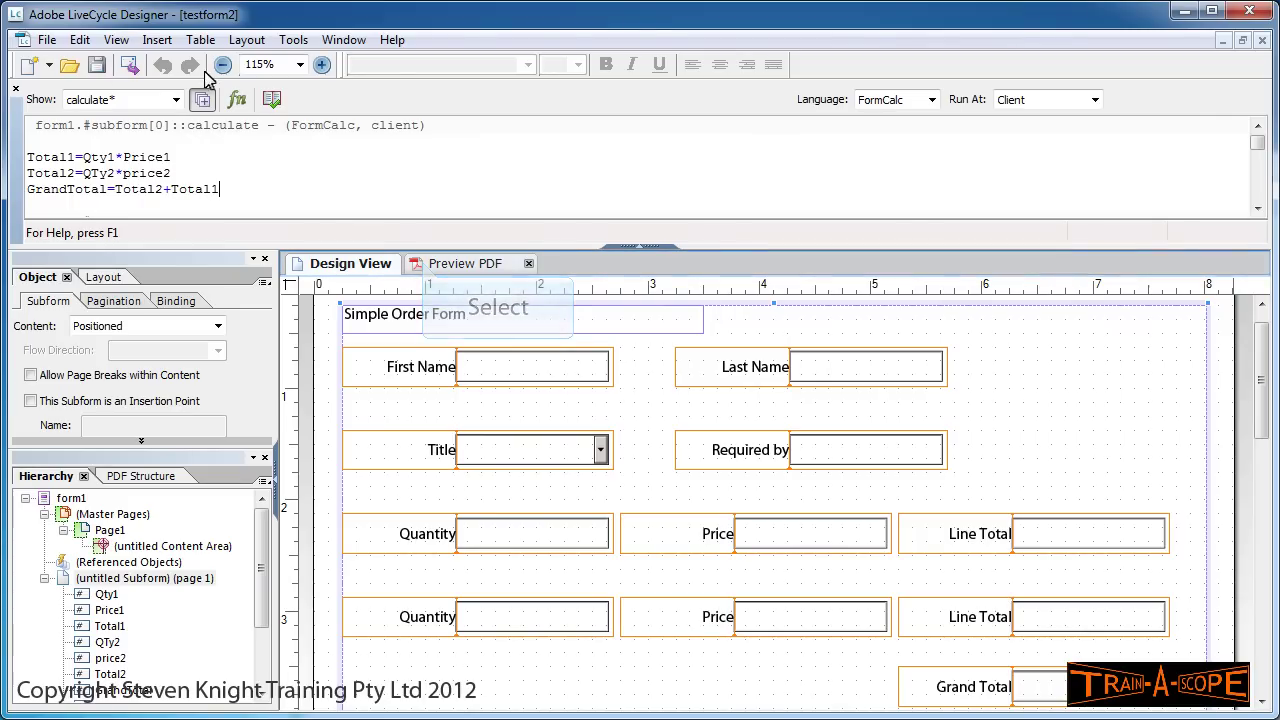
Preview the form as a PDF and close the Cannot Save Form Information notice.
{"action": "left_click", "coordinate": [424, 265]}
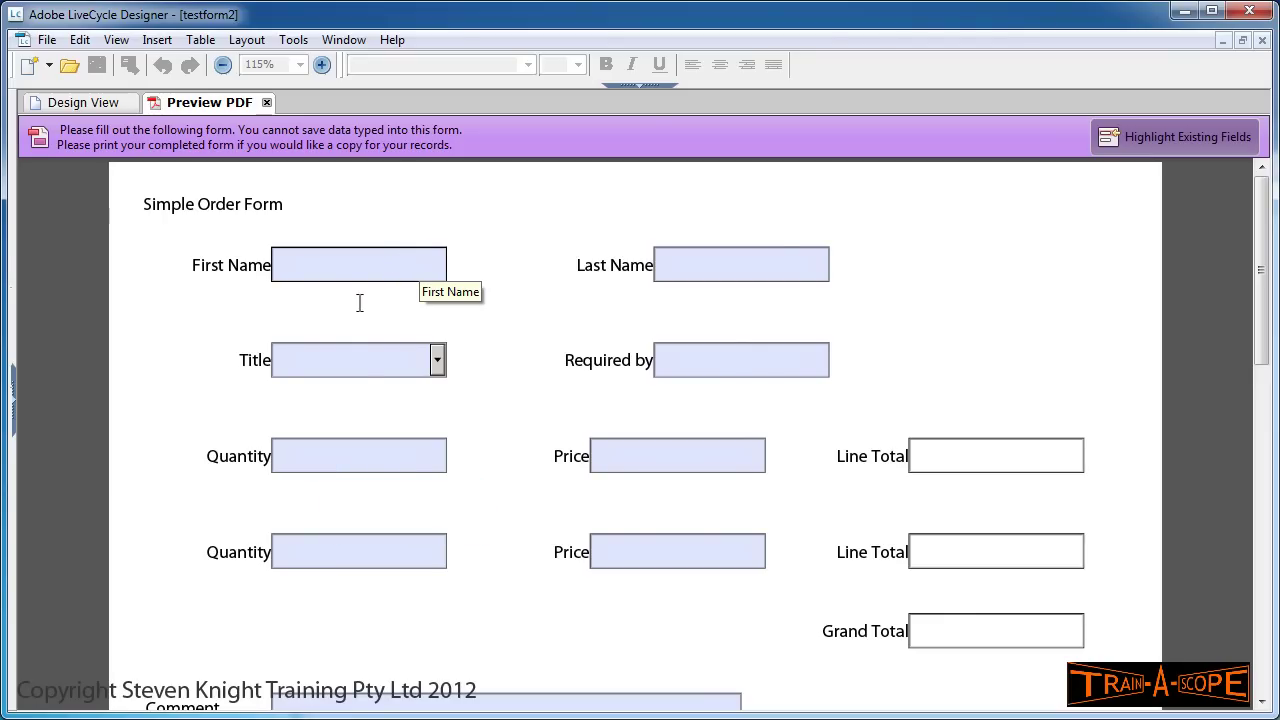
{"action": "left_click", "coordinate": [336, 461]}
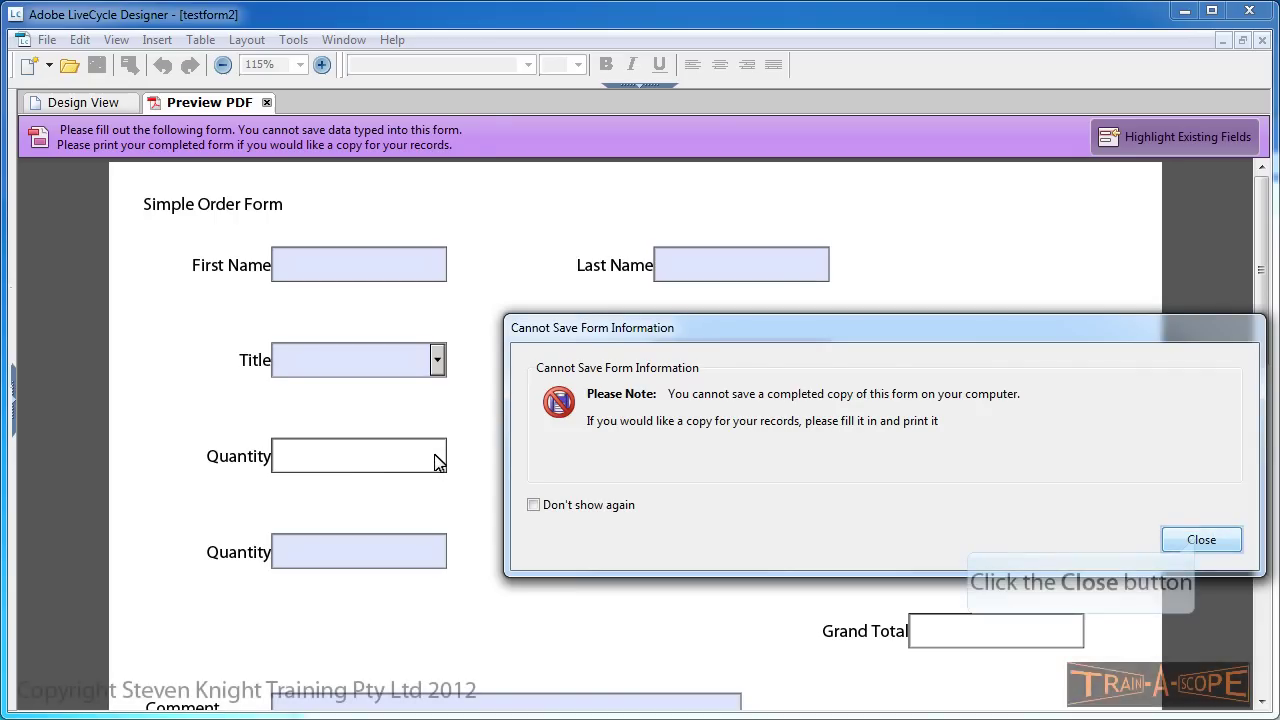
{"action": "left_click", "coordinate": [1201, 540]}
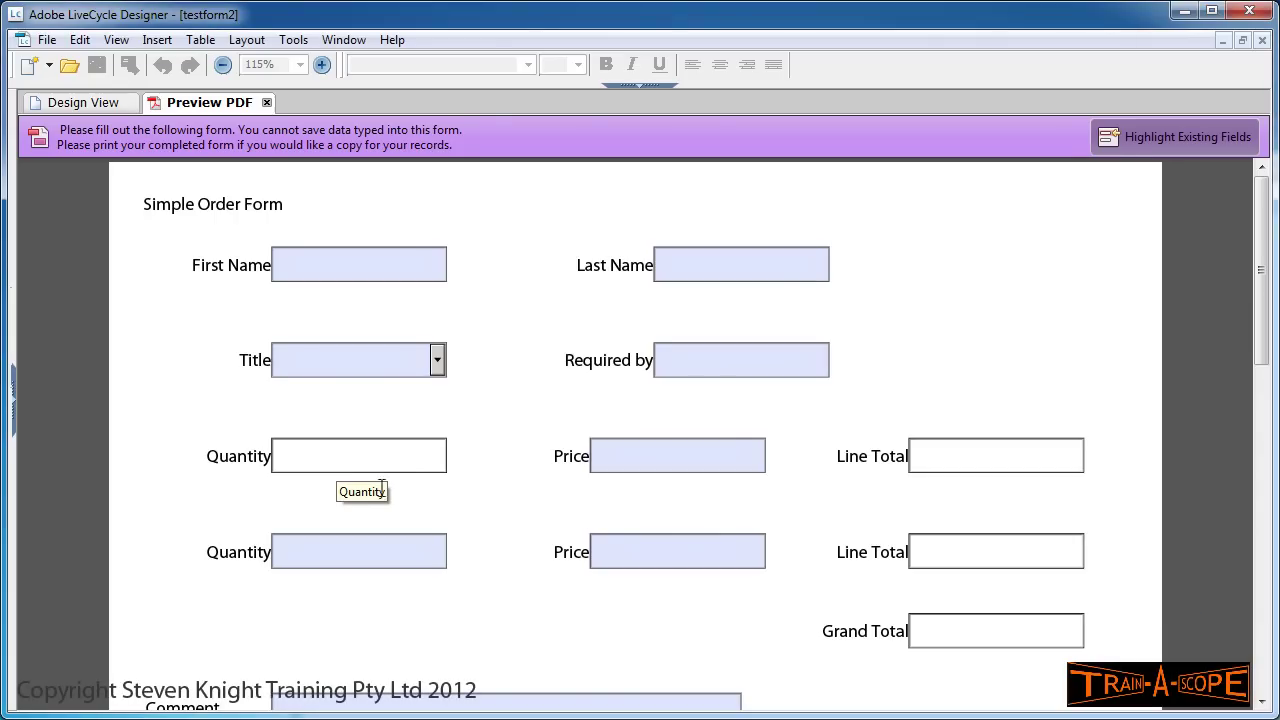
Enter quantity 10 and price 100 in the first row.
{"action": "type", "text": "10"}
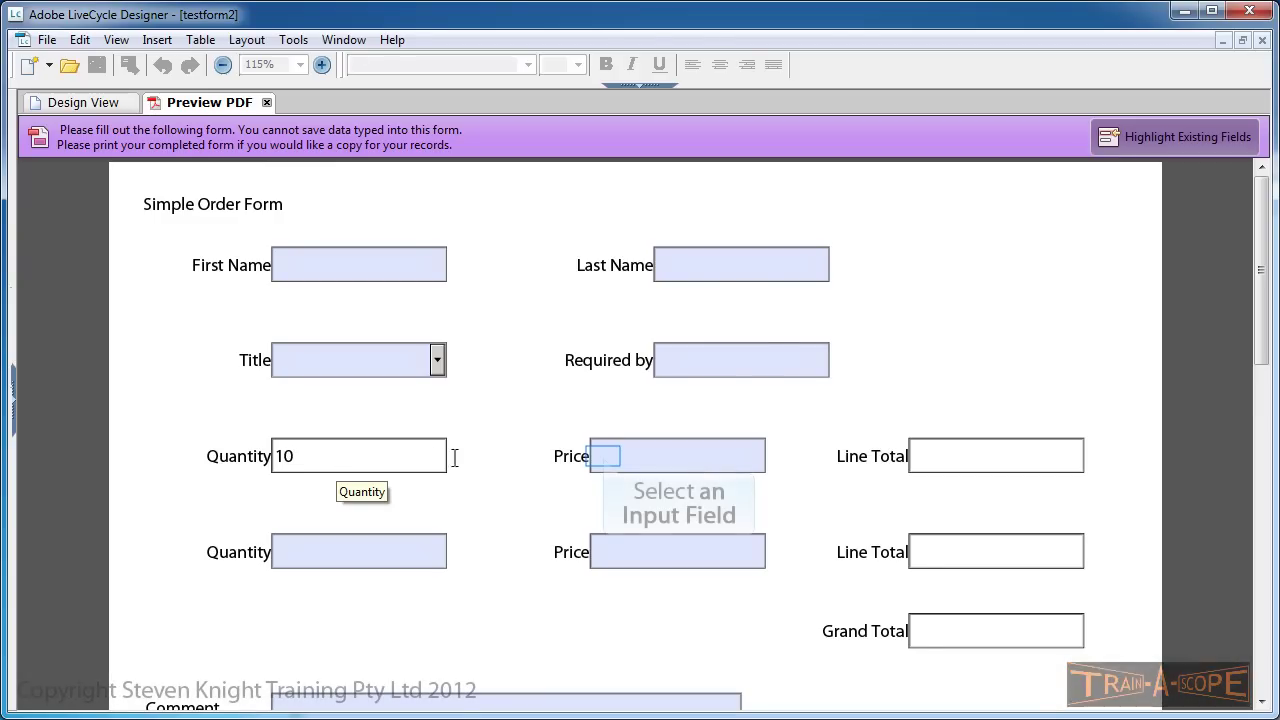
{"action": "left_click", "coordinate": [600, 456]}
{"action": "type", "text": "10"}
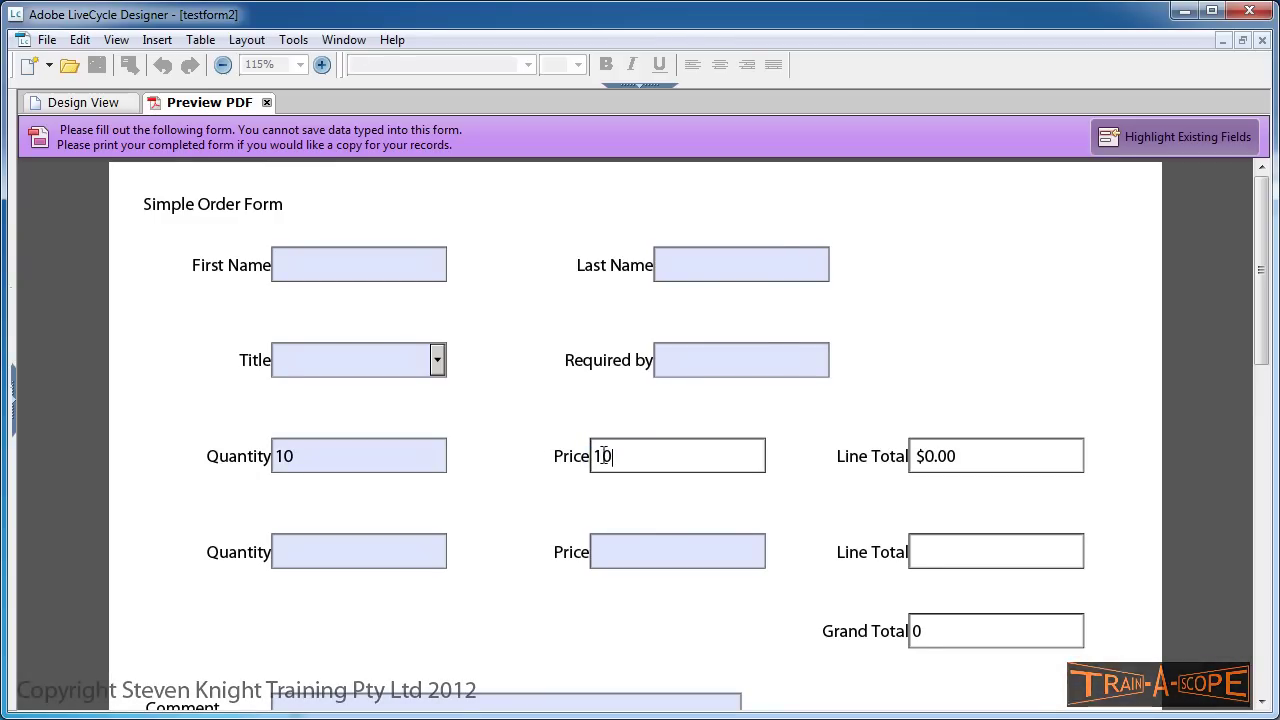
{"action": "type", "text": "0"}
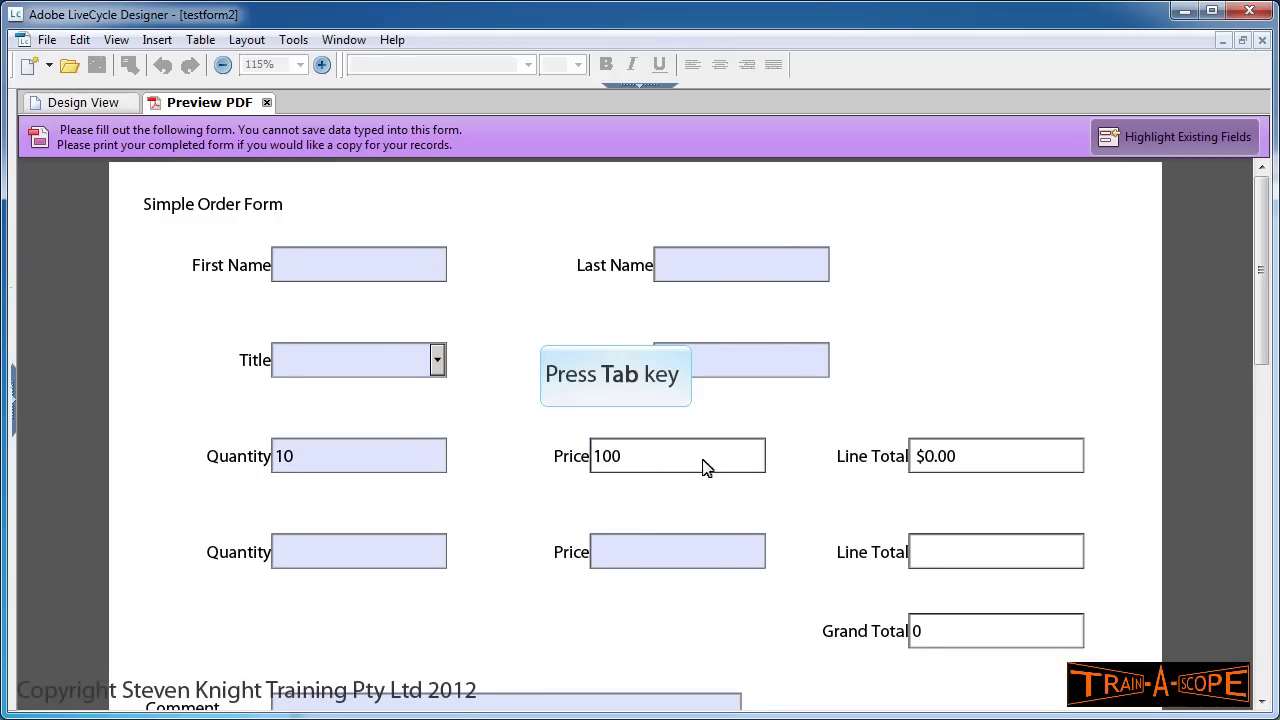
{"action": "key", "text": "Tab"}
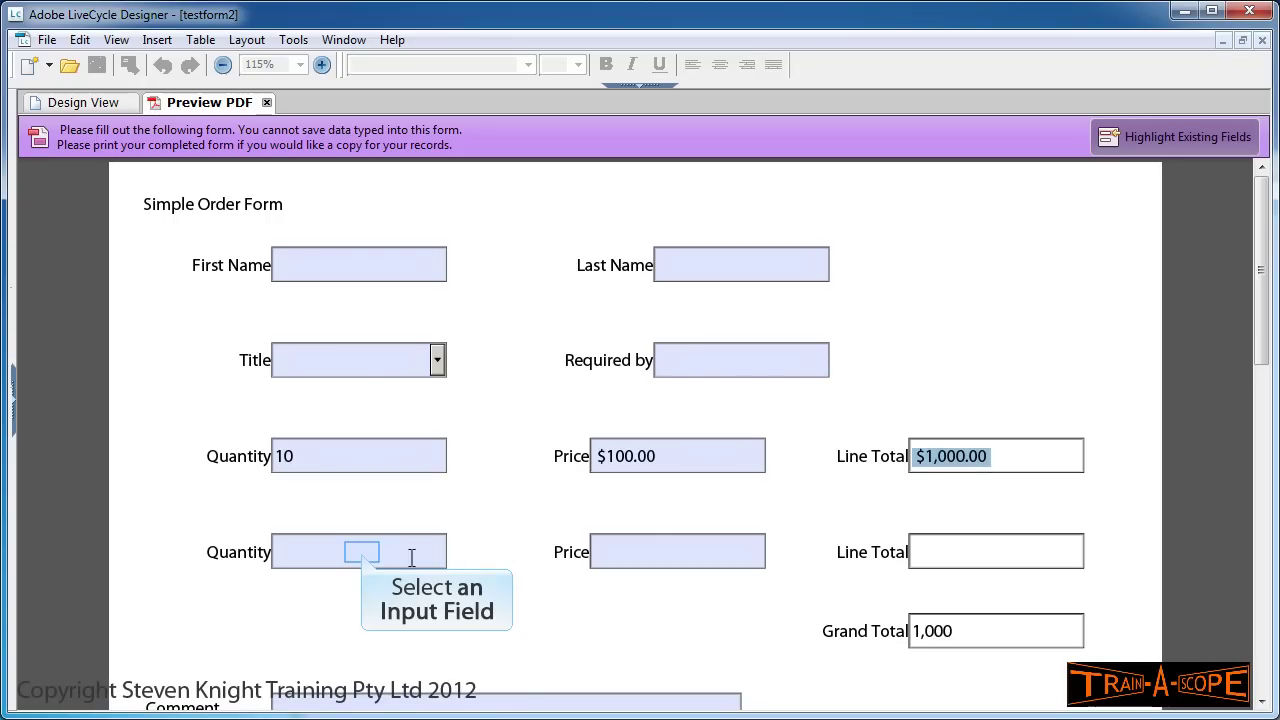
Enter quantity 20 and price 1,000 in the second row, giving a Grand Total of 21,000.
{"action": "left_click", "coordinate": [362, 552]}
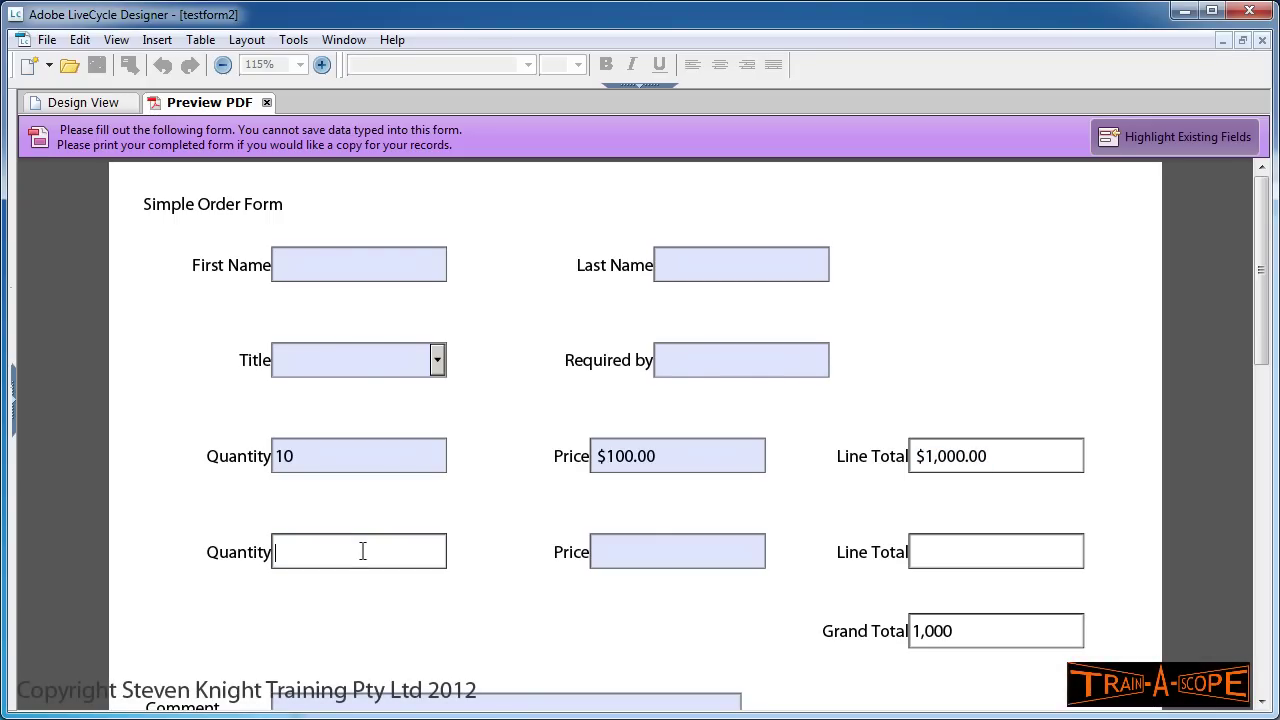
{"action": "type", "text": "20"}
{"action": "key", "text": "Tab"}
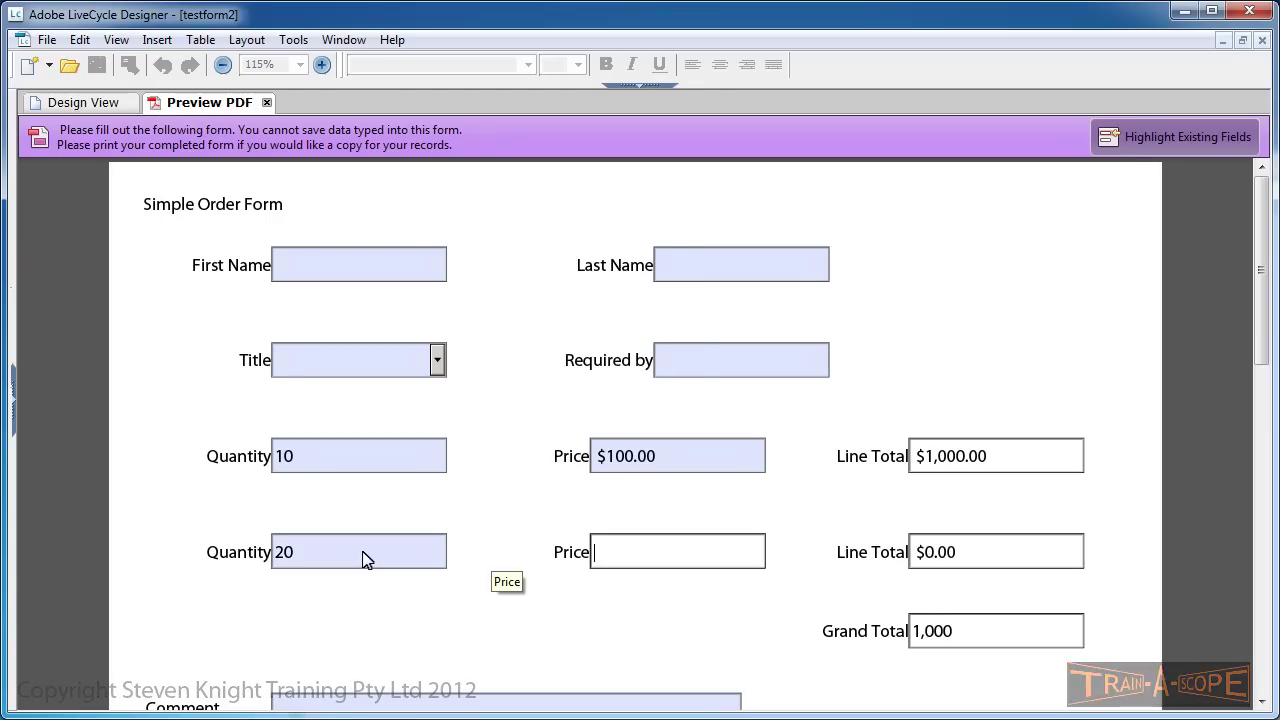
{"action": "type", "text": "100"}
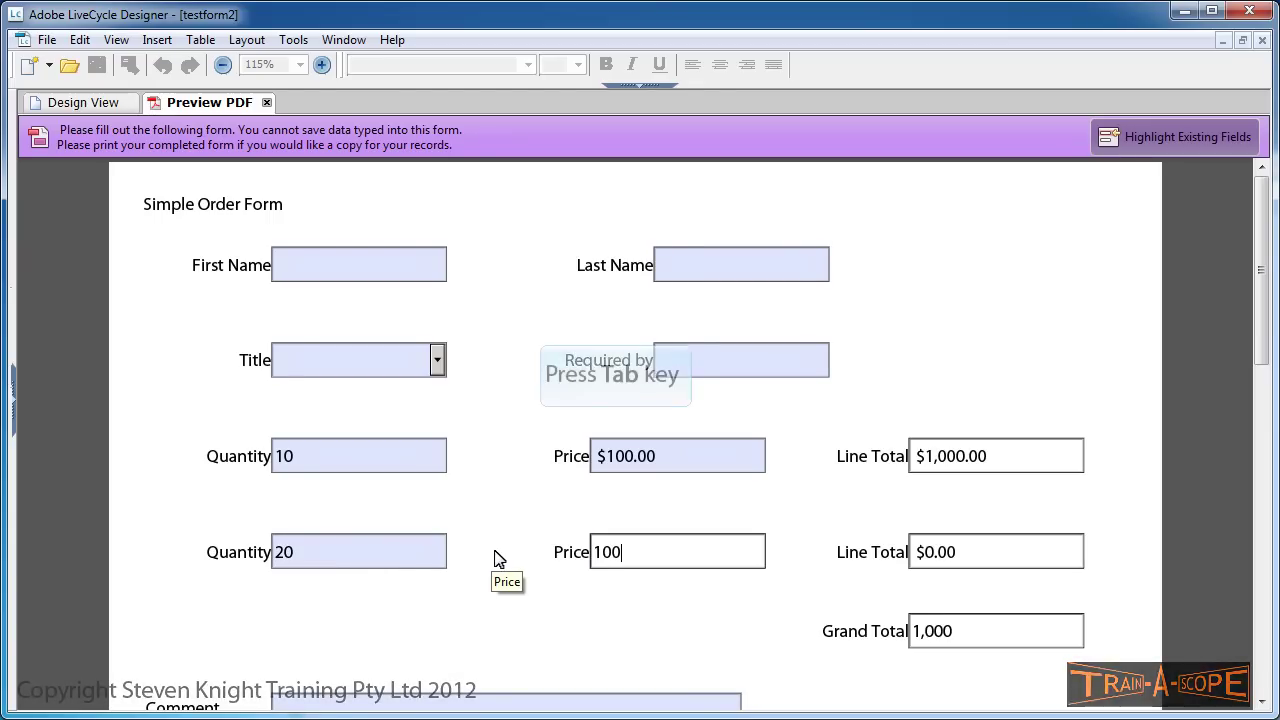
{"action": "key", "text": "Tab"}
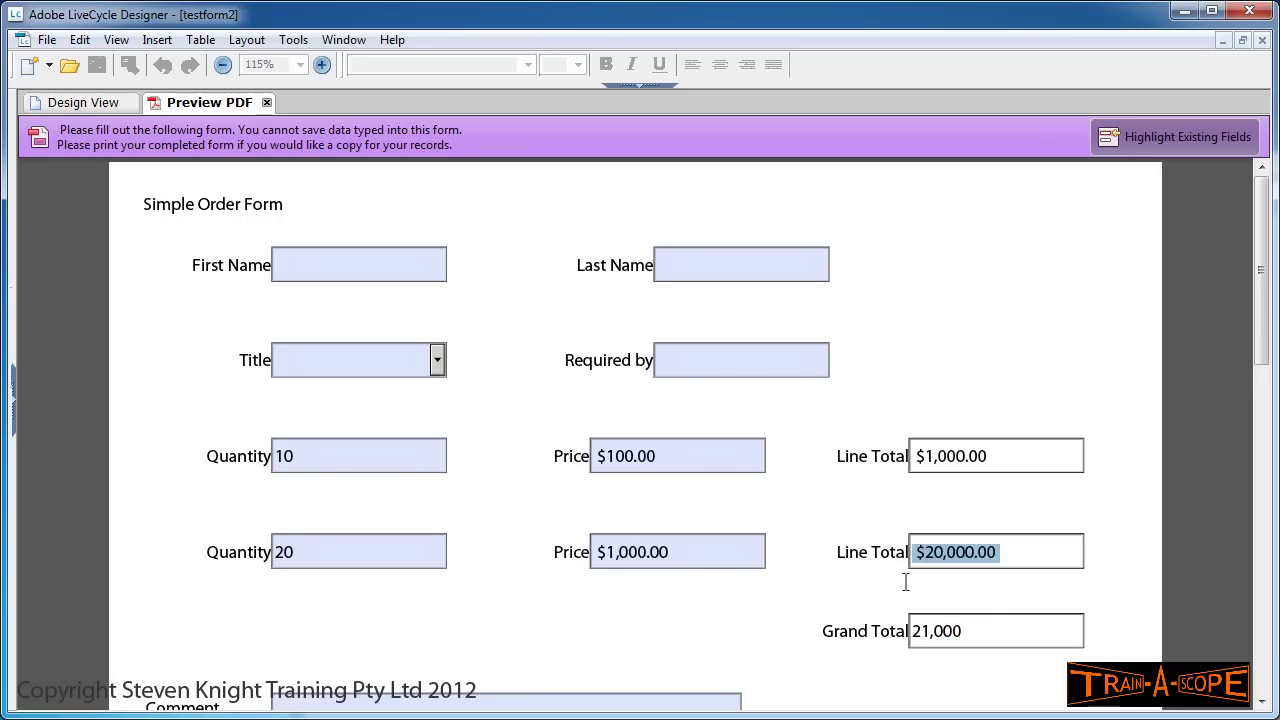
{"action": "left_click", "coordinate": [965, 630]}
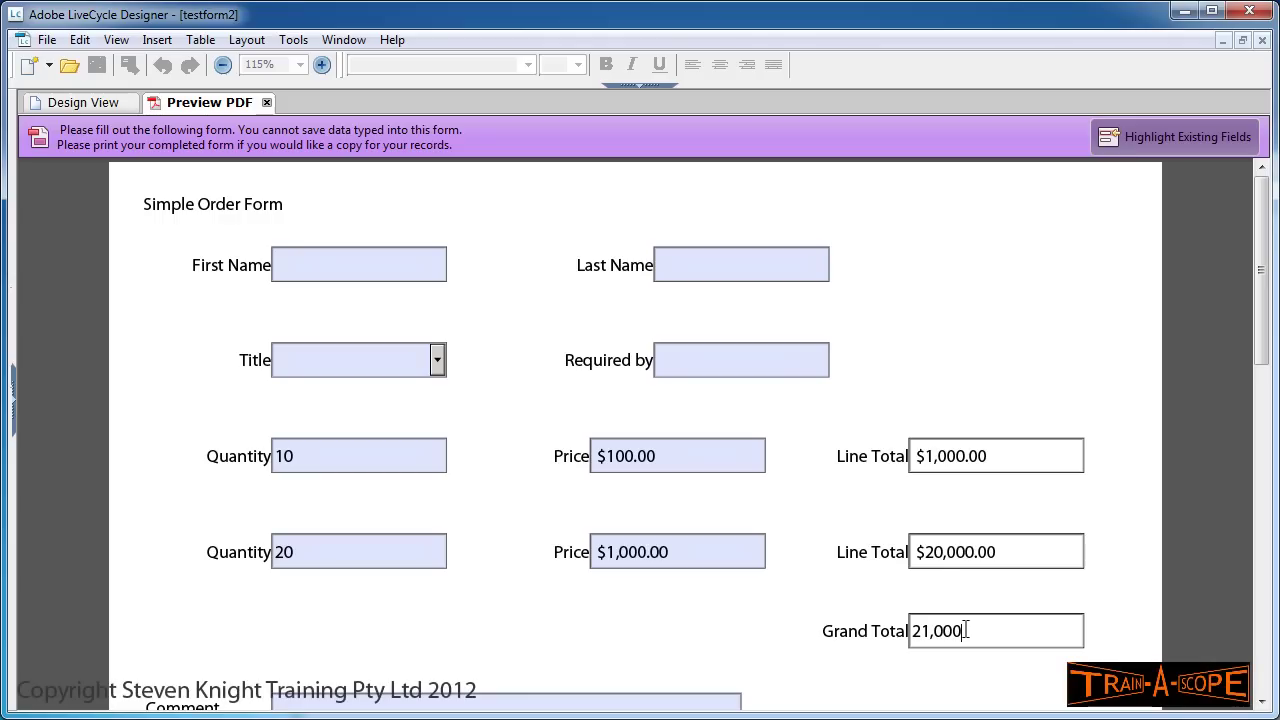